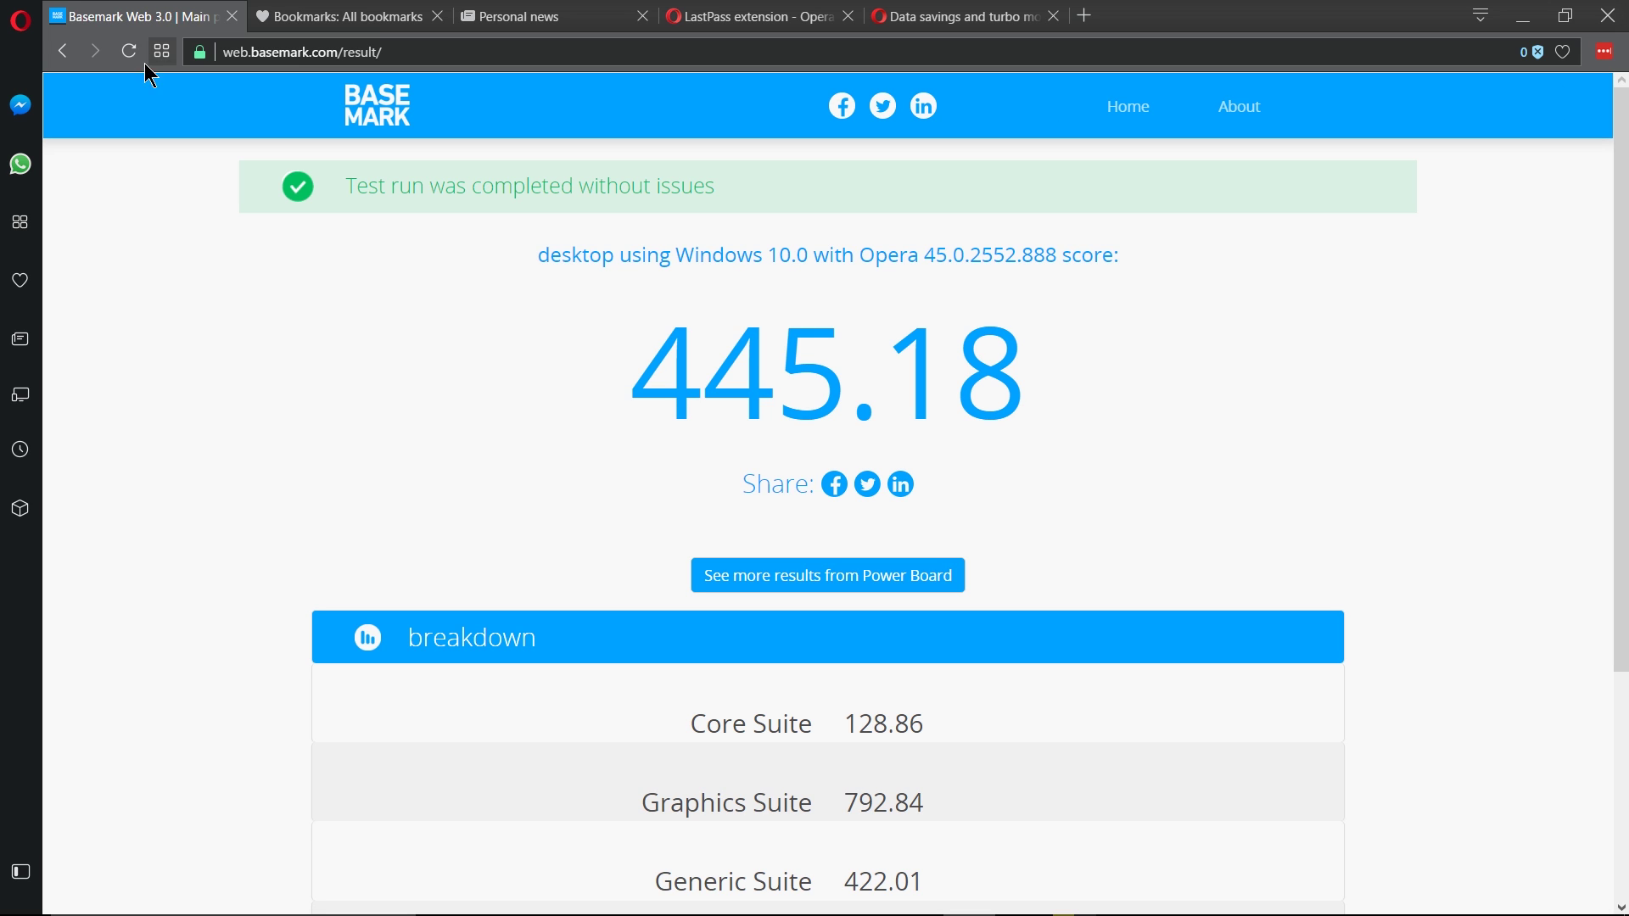
Open Speed Dial to show the pinned Facebook, Booking.com, Amazon and other site tiles
click(22, 237)
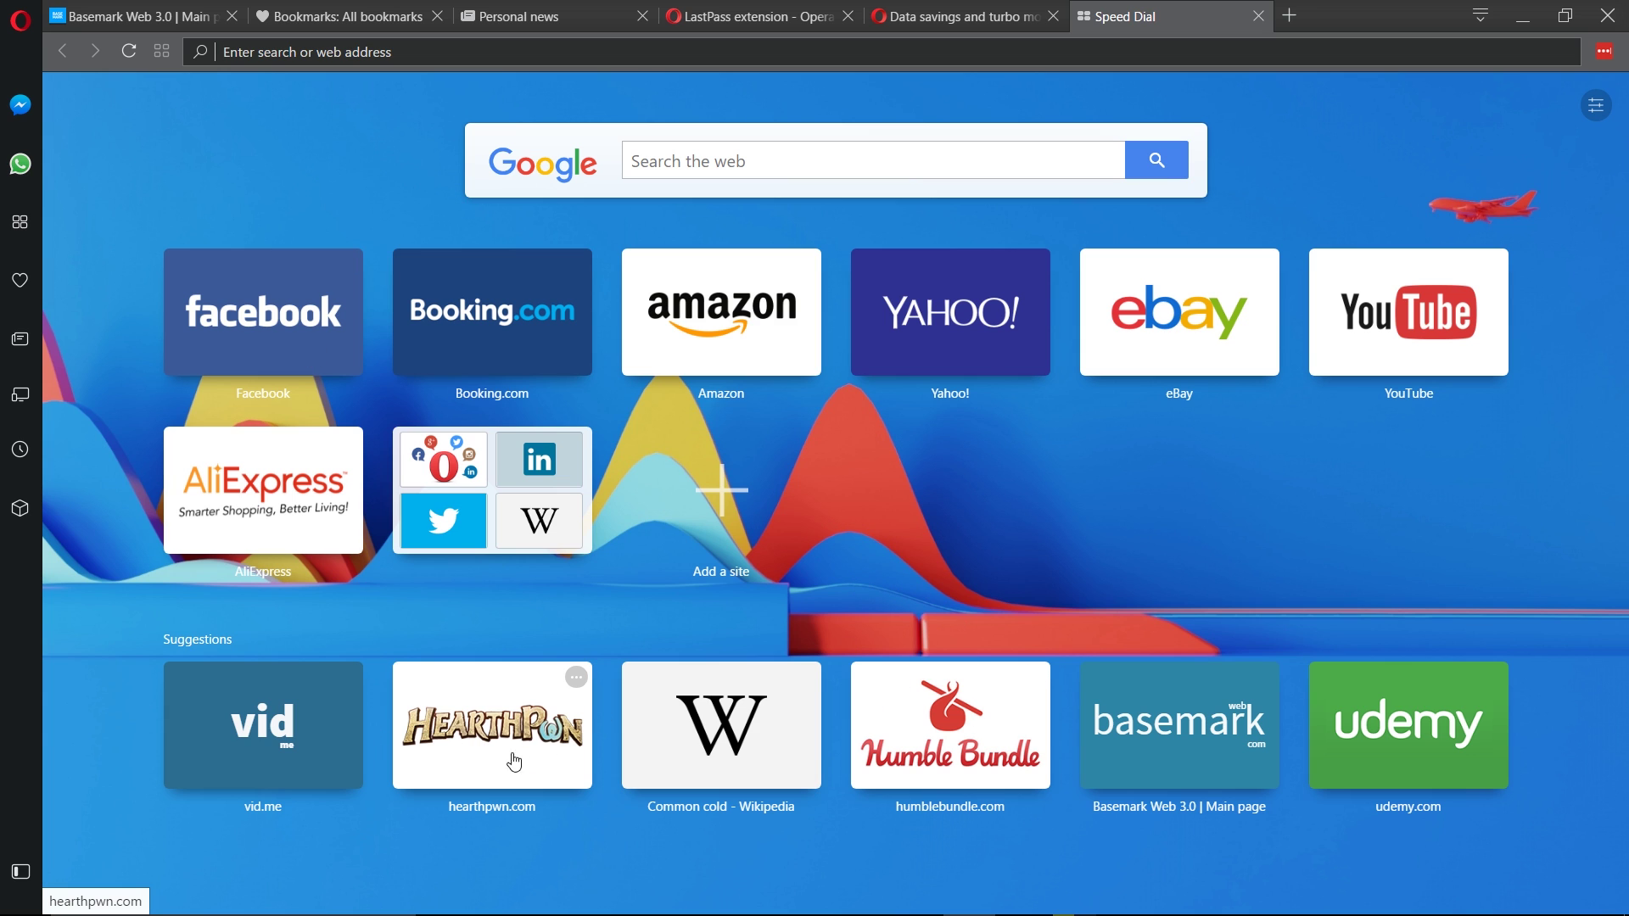
Drag the hearthpwn.com suggestion into the Speed Dial grid right after AliExpress
drag(513, 760, 733, 520)
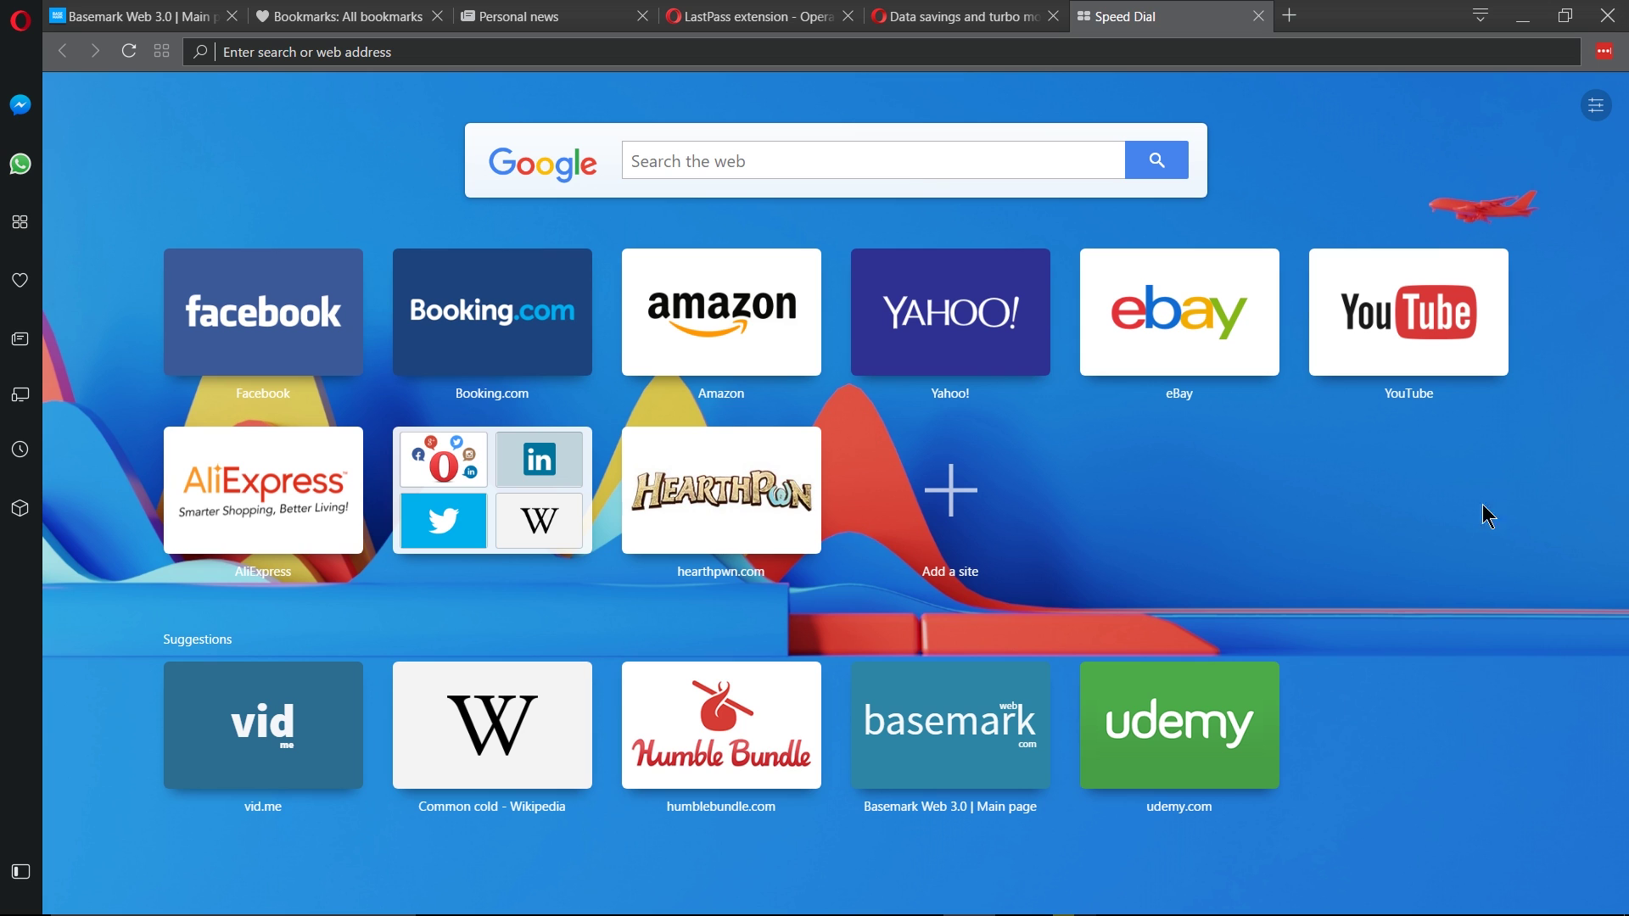
Browse the start page wallpapers and apply the light blue staircase image
click(1592, 105)
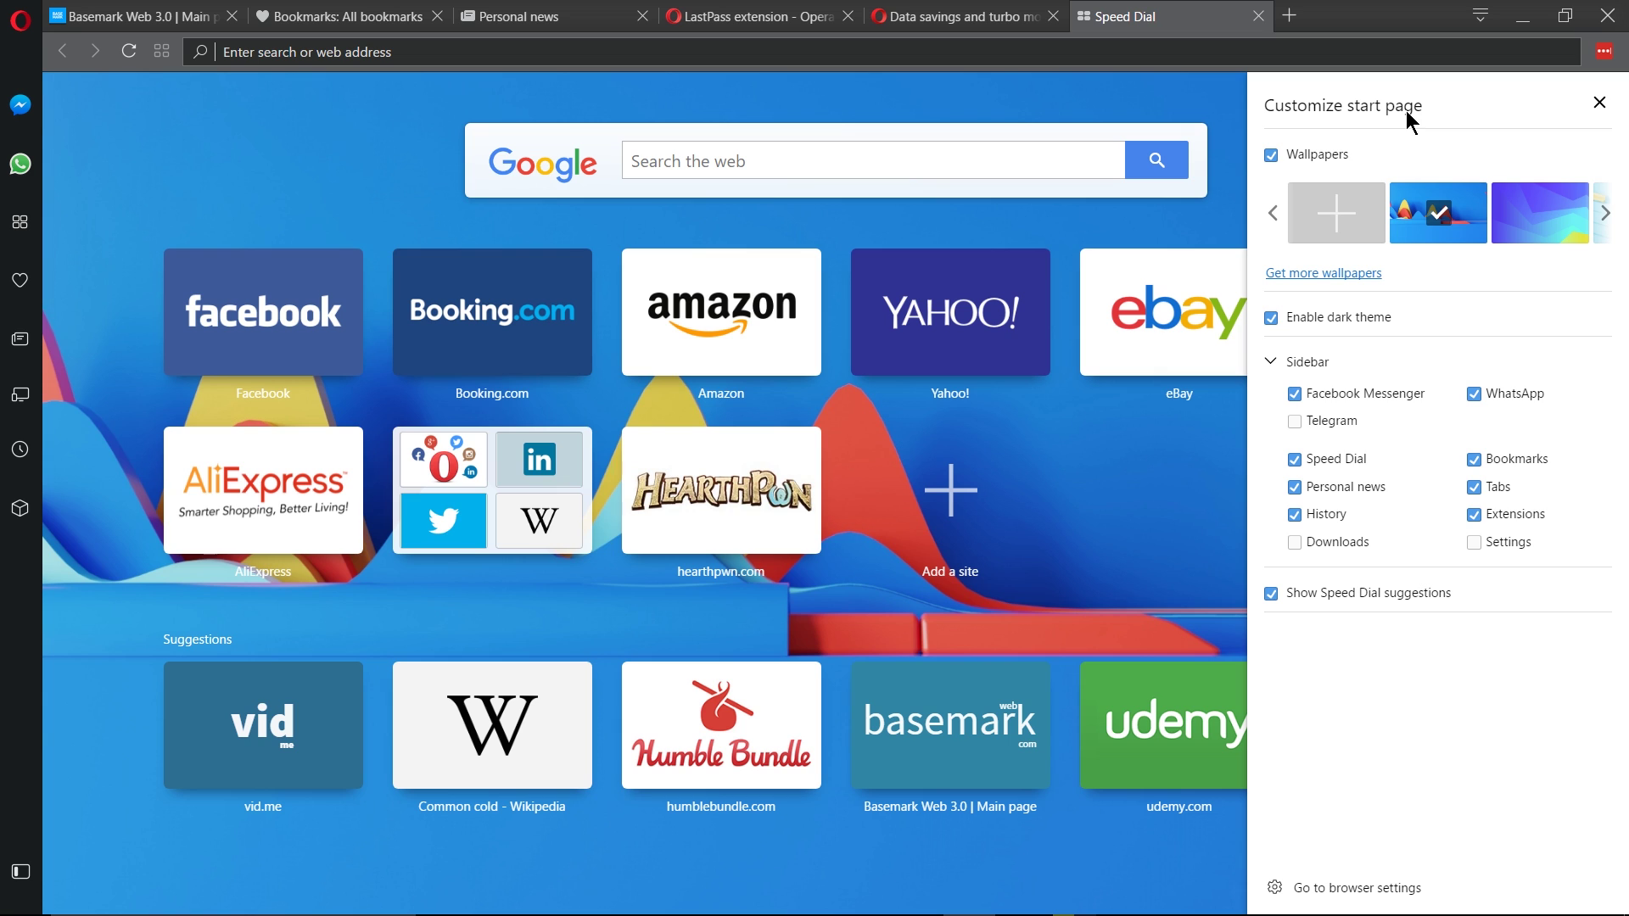
click(1606, 216)
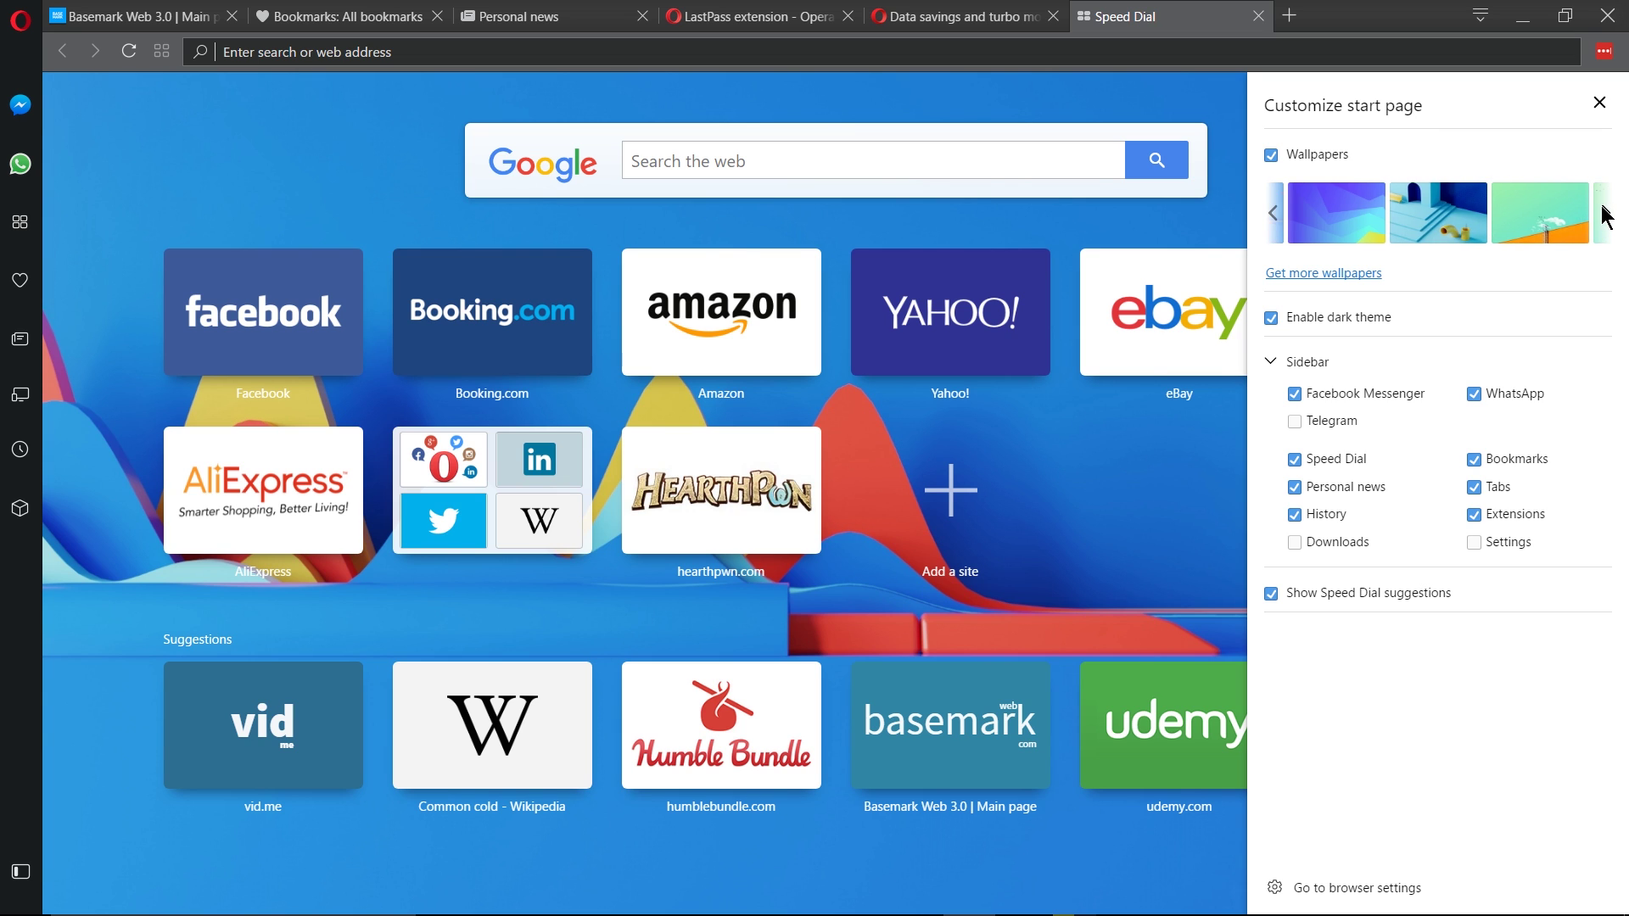
click(1272, 212)
click(1459, 208)
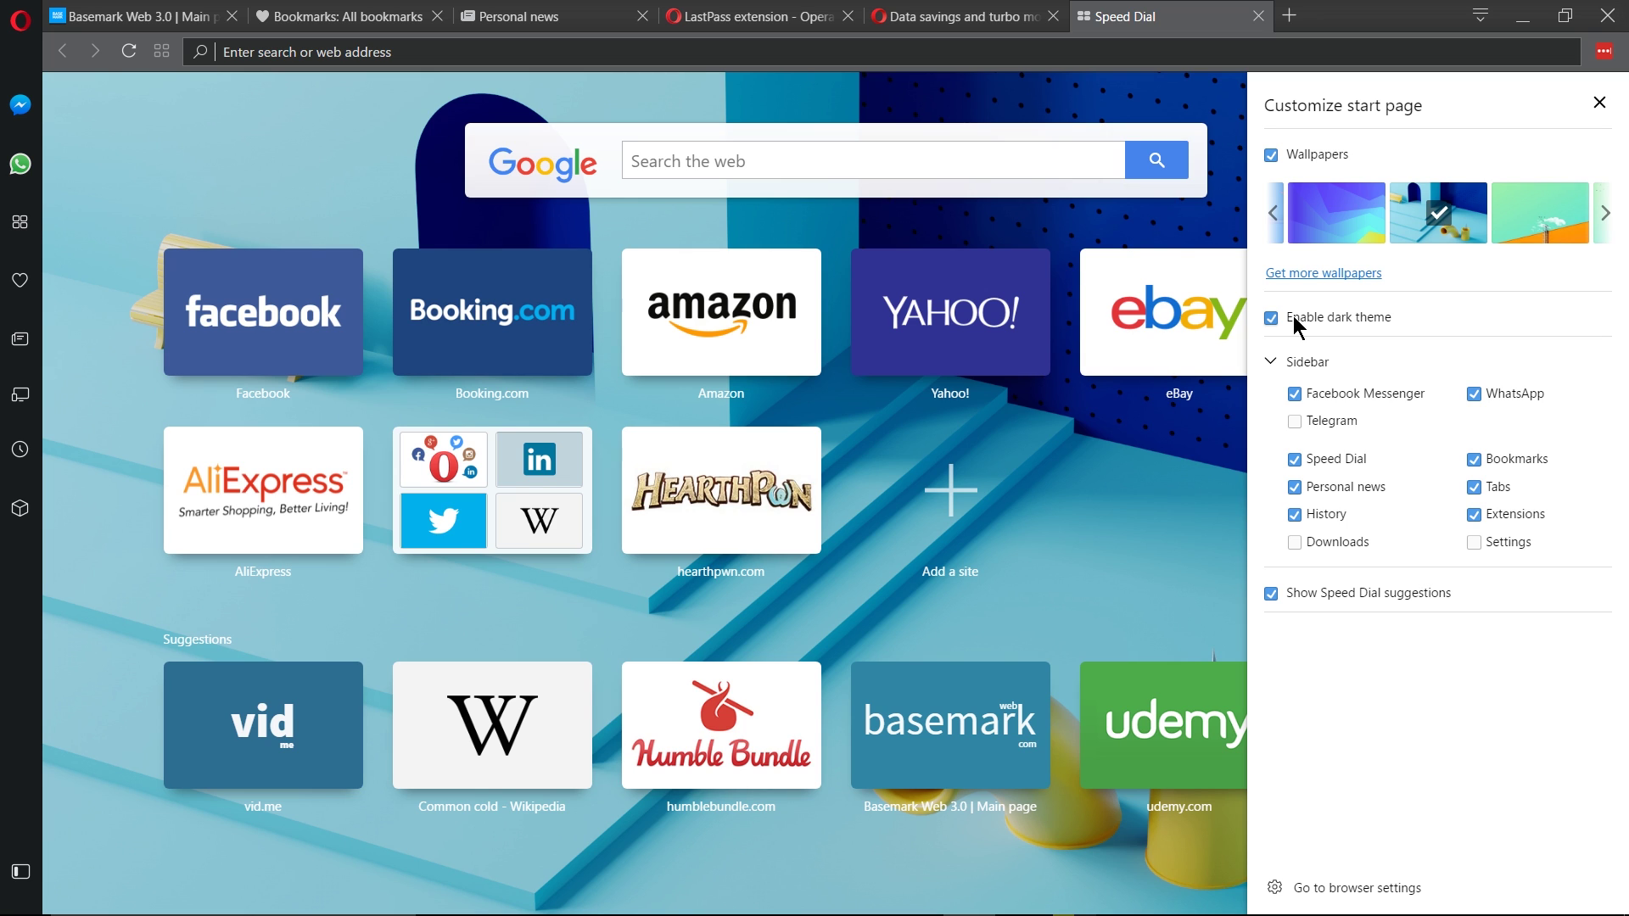
click(1293, 316)
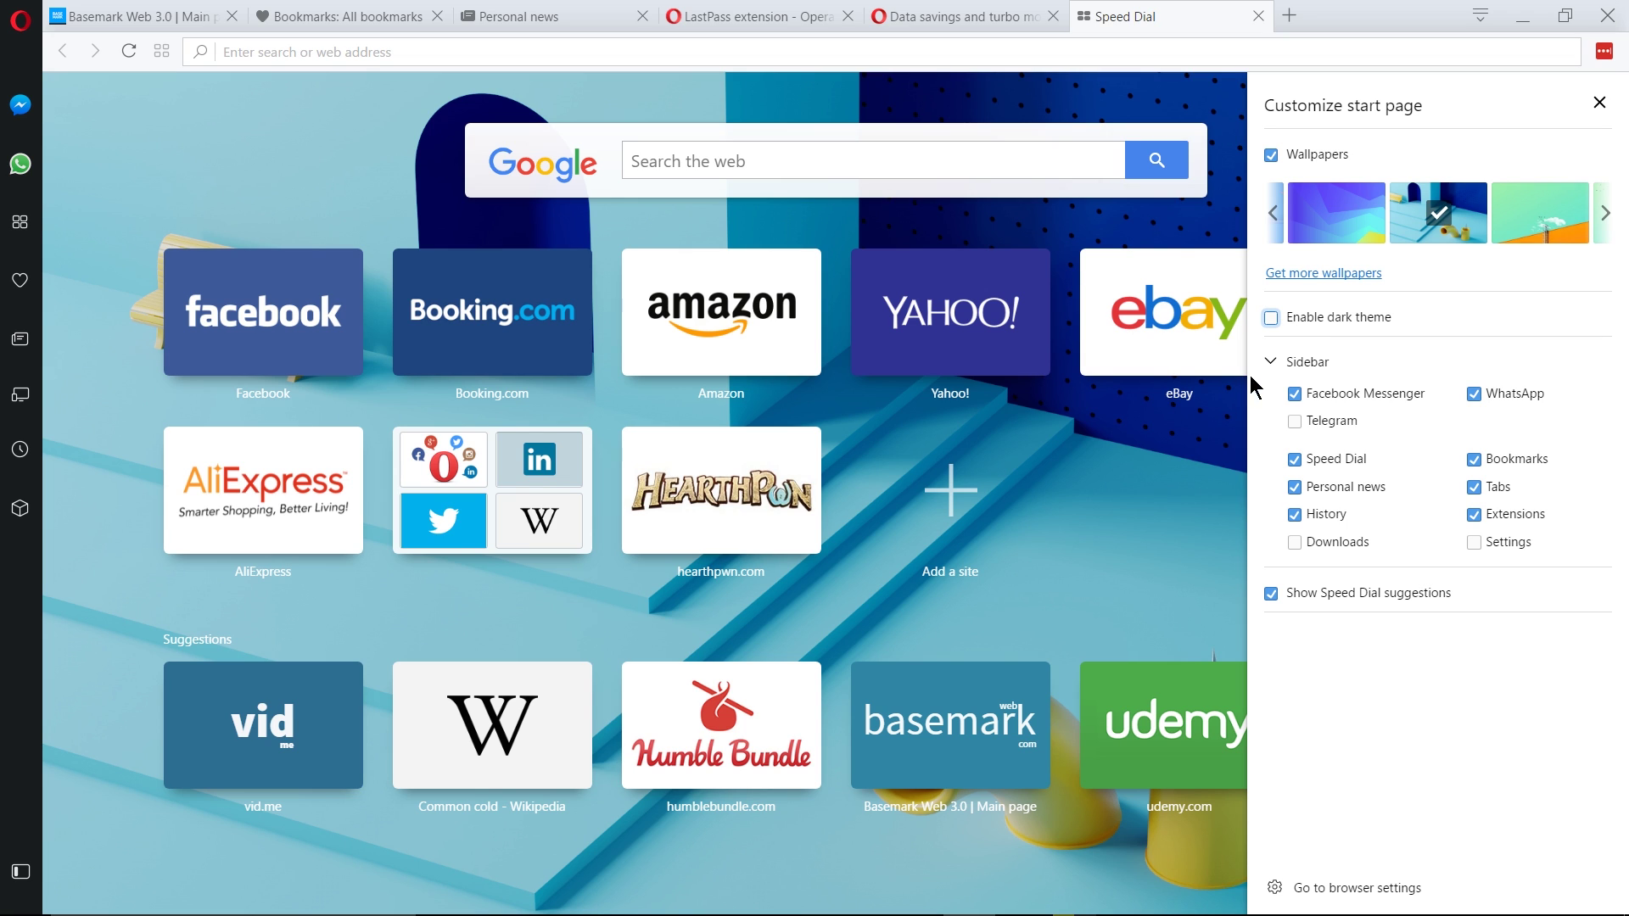
click(1301, 318)
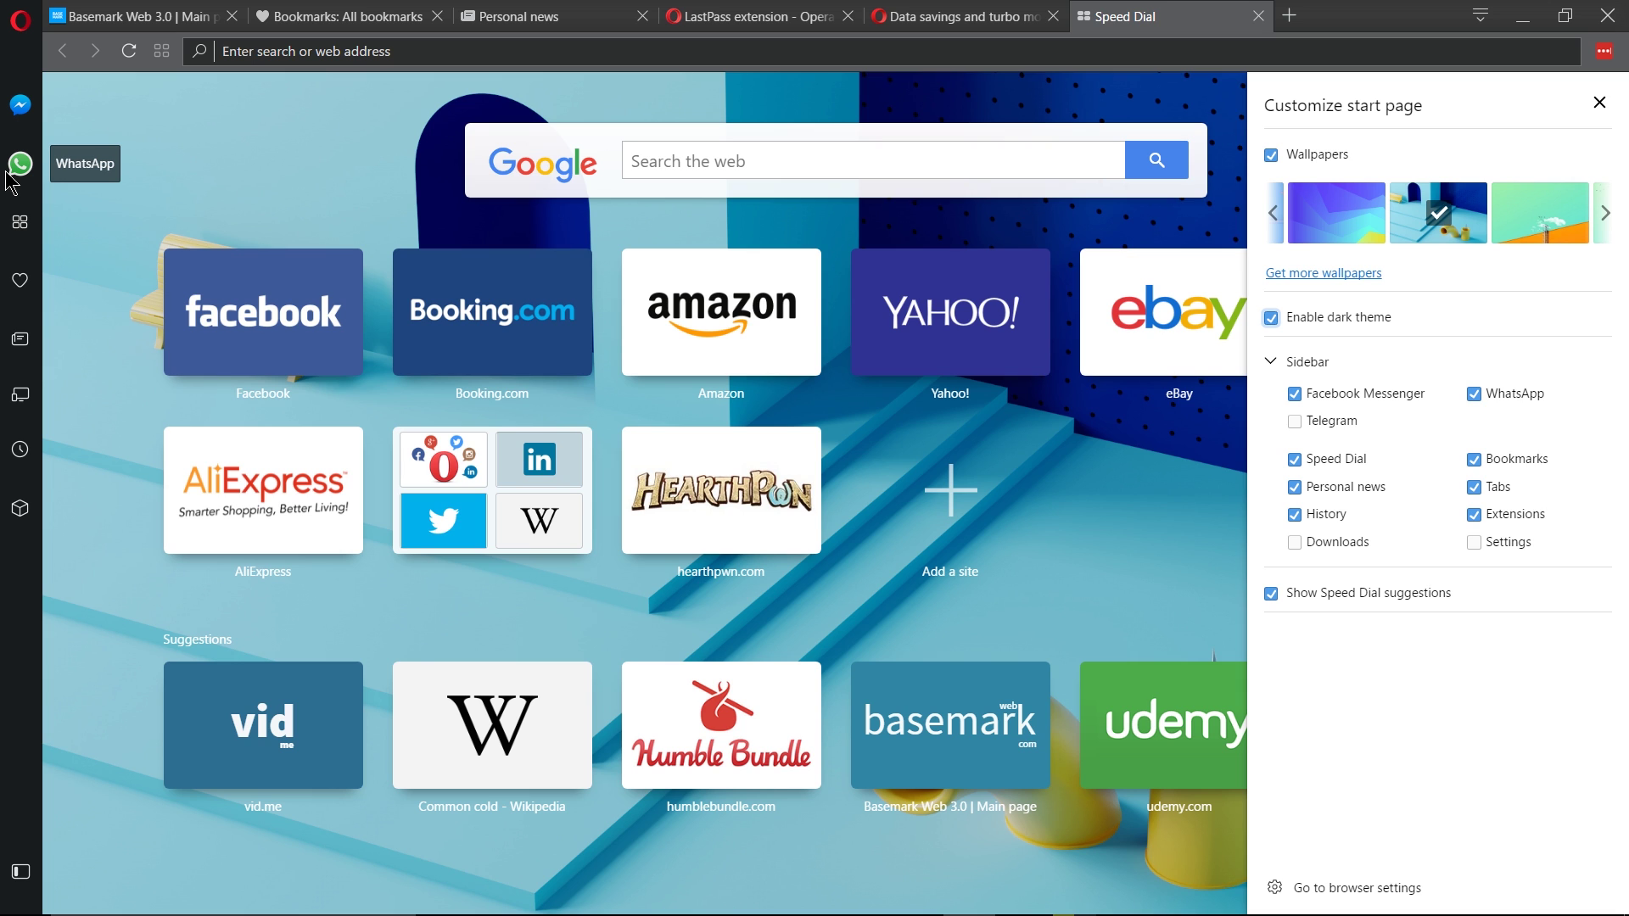
Preview the Messenger panel, then remove WhatsApp and add Downloads to the sidebar, keeping Messenger
click(20, 106)
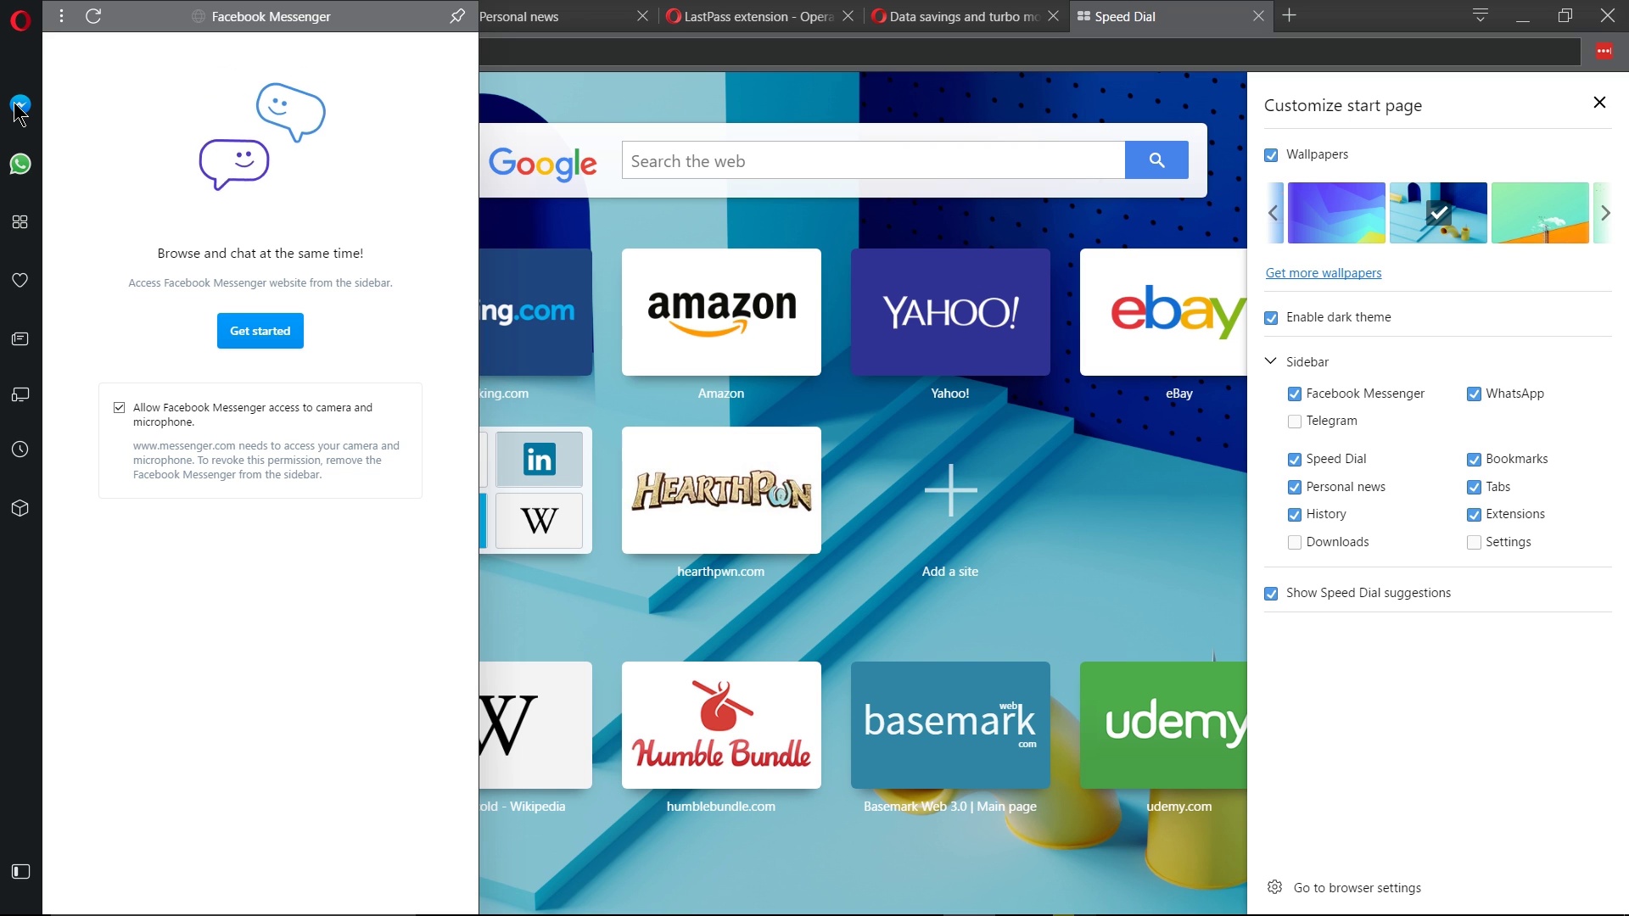
click(19, 75)
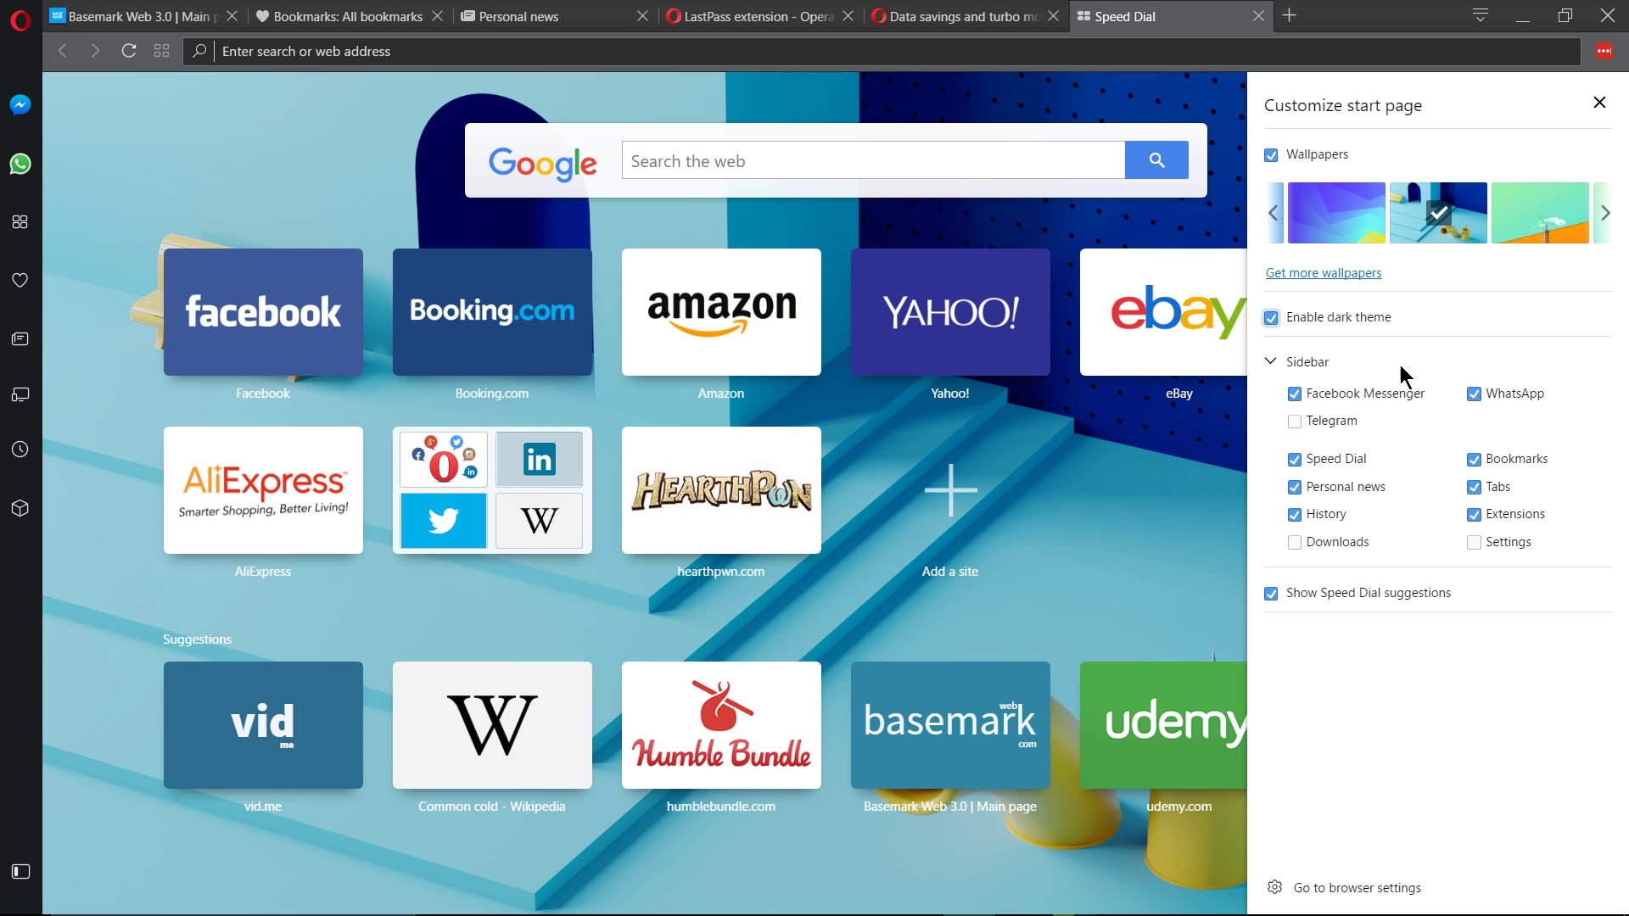
click(1371, 396)
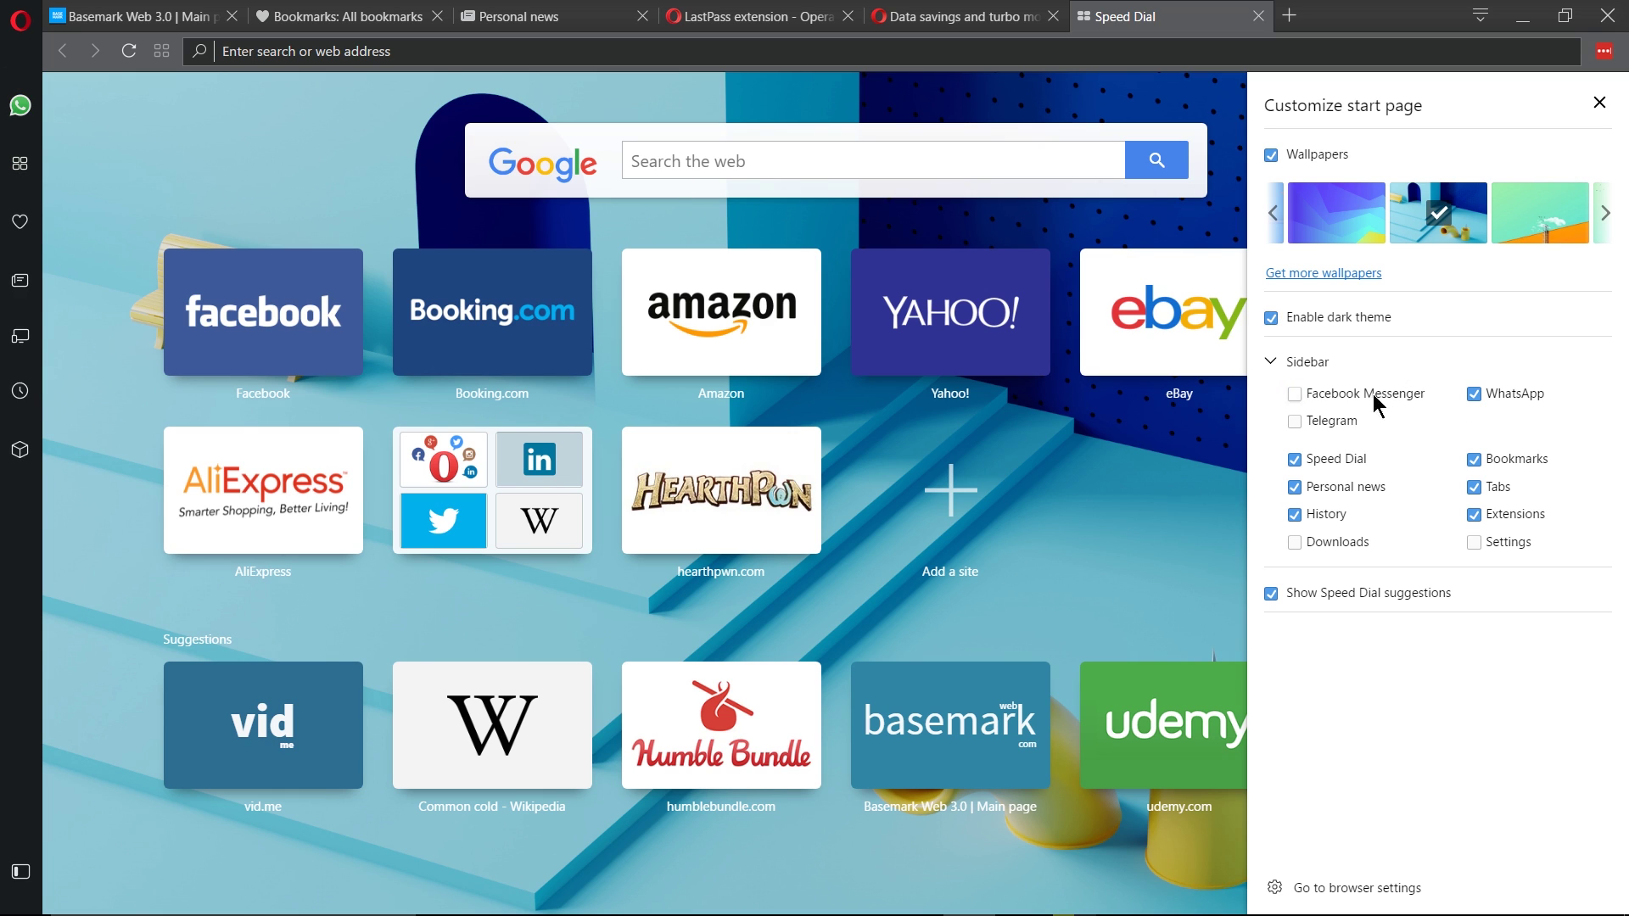
click(1475, 395)
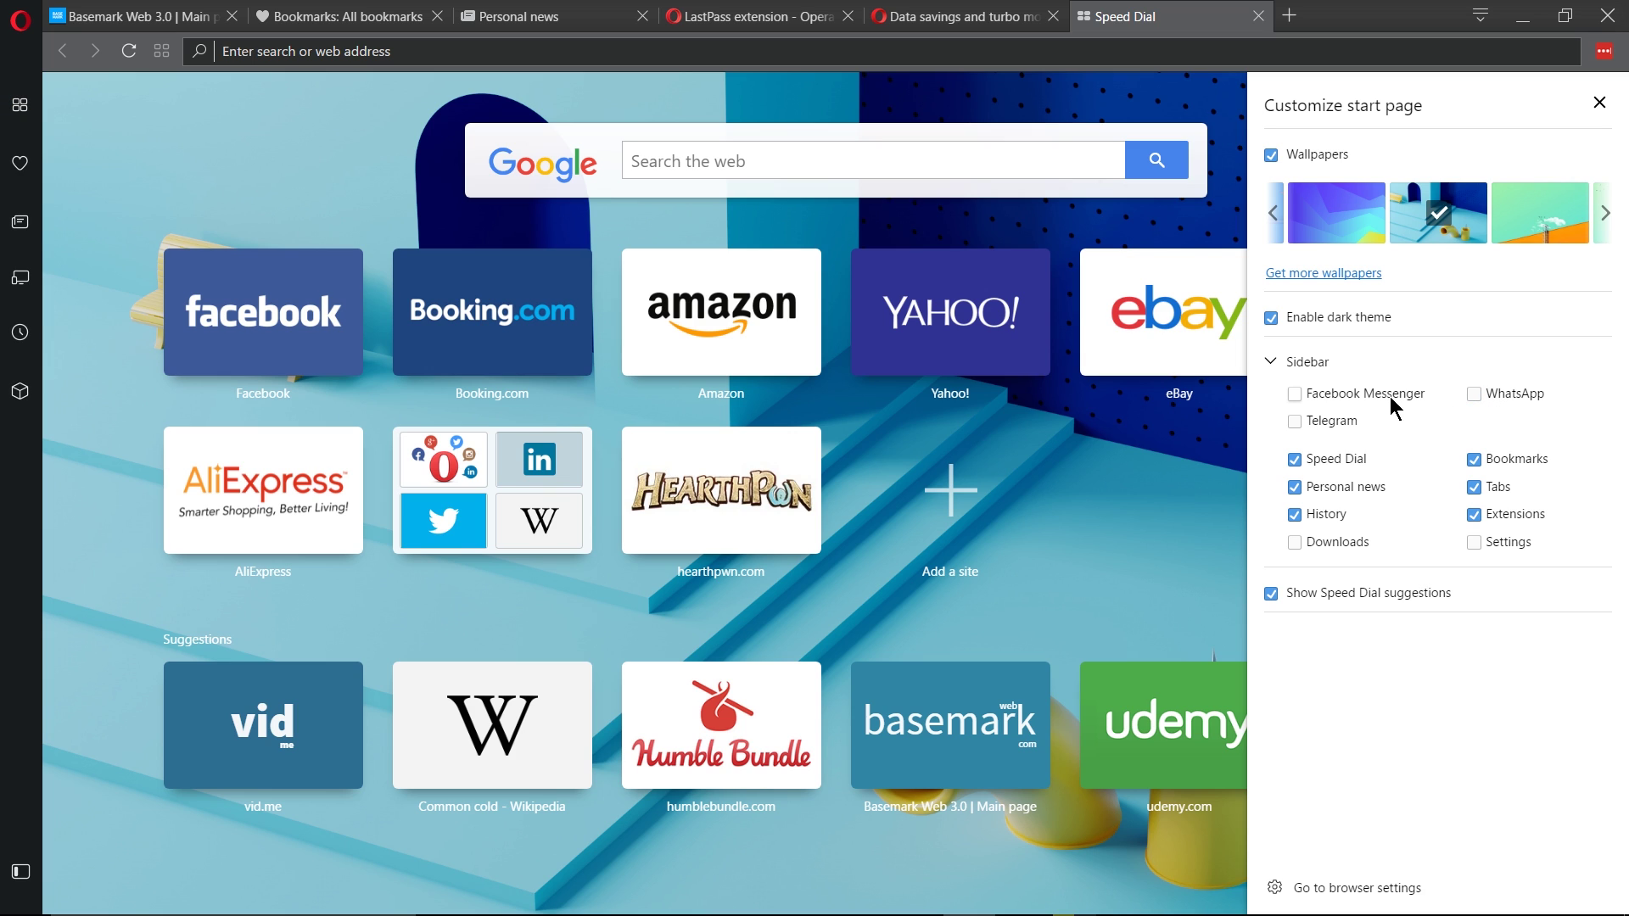
click(1339, 547)
click(1396, 389)
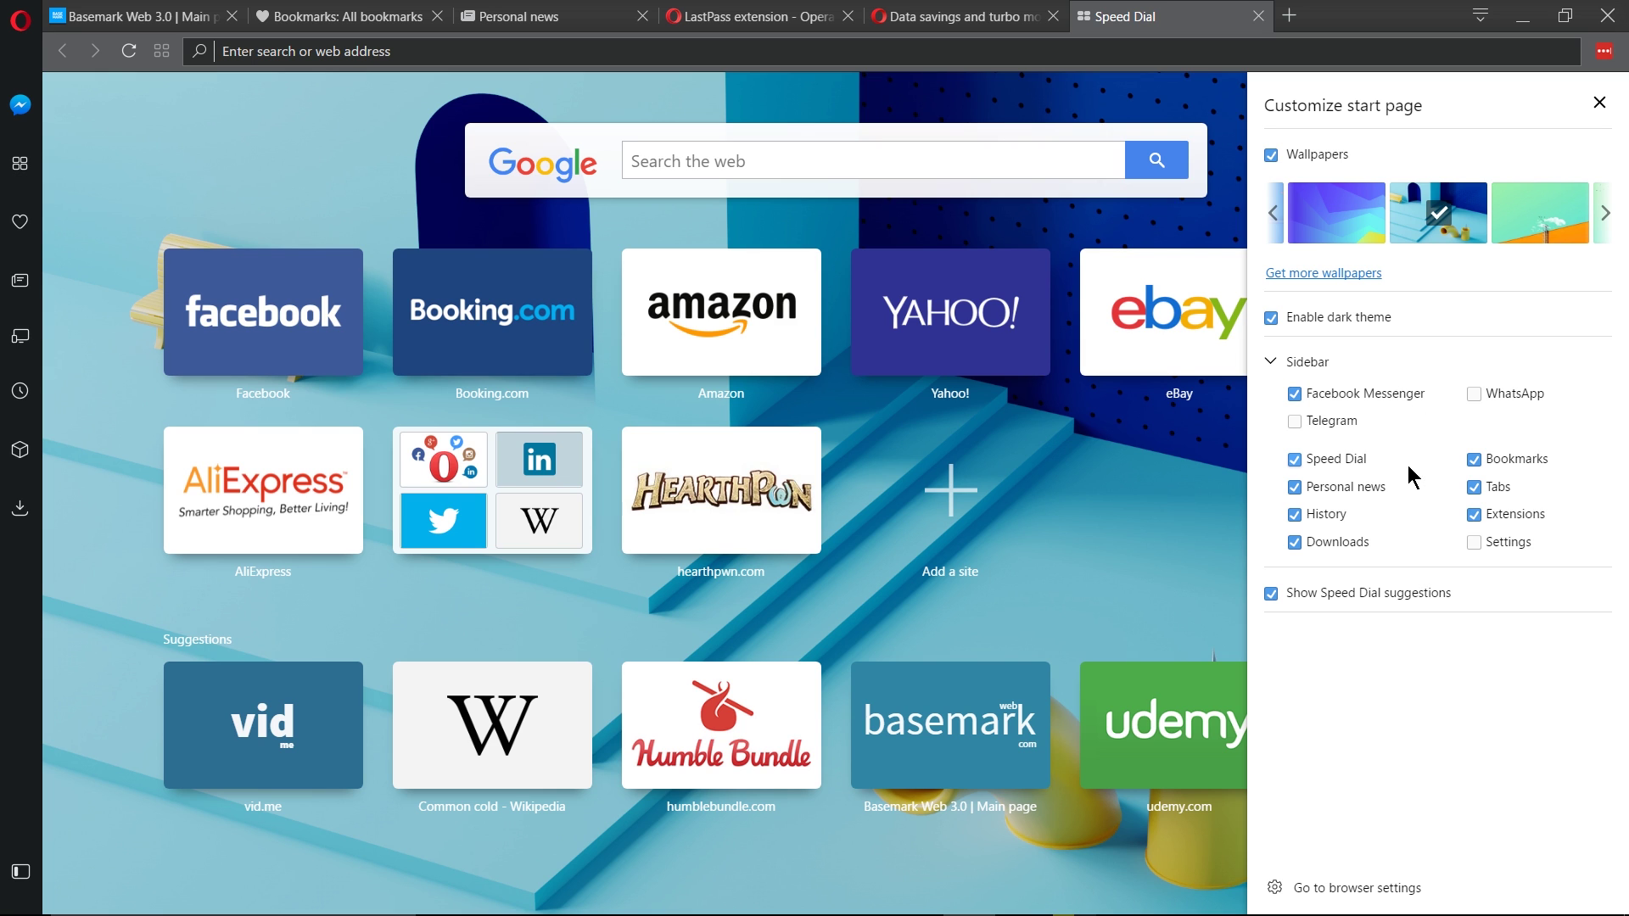
click(93, 266)
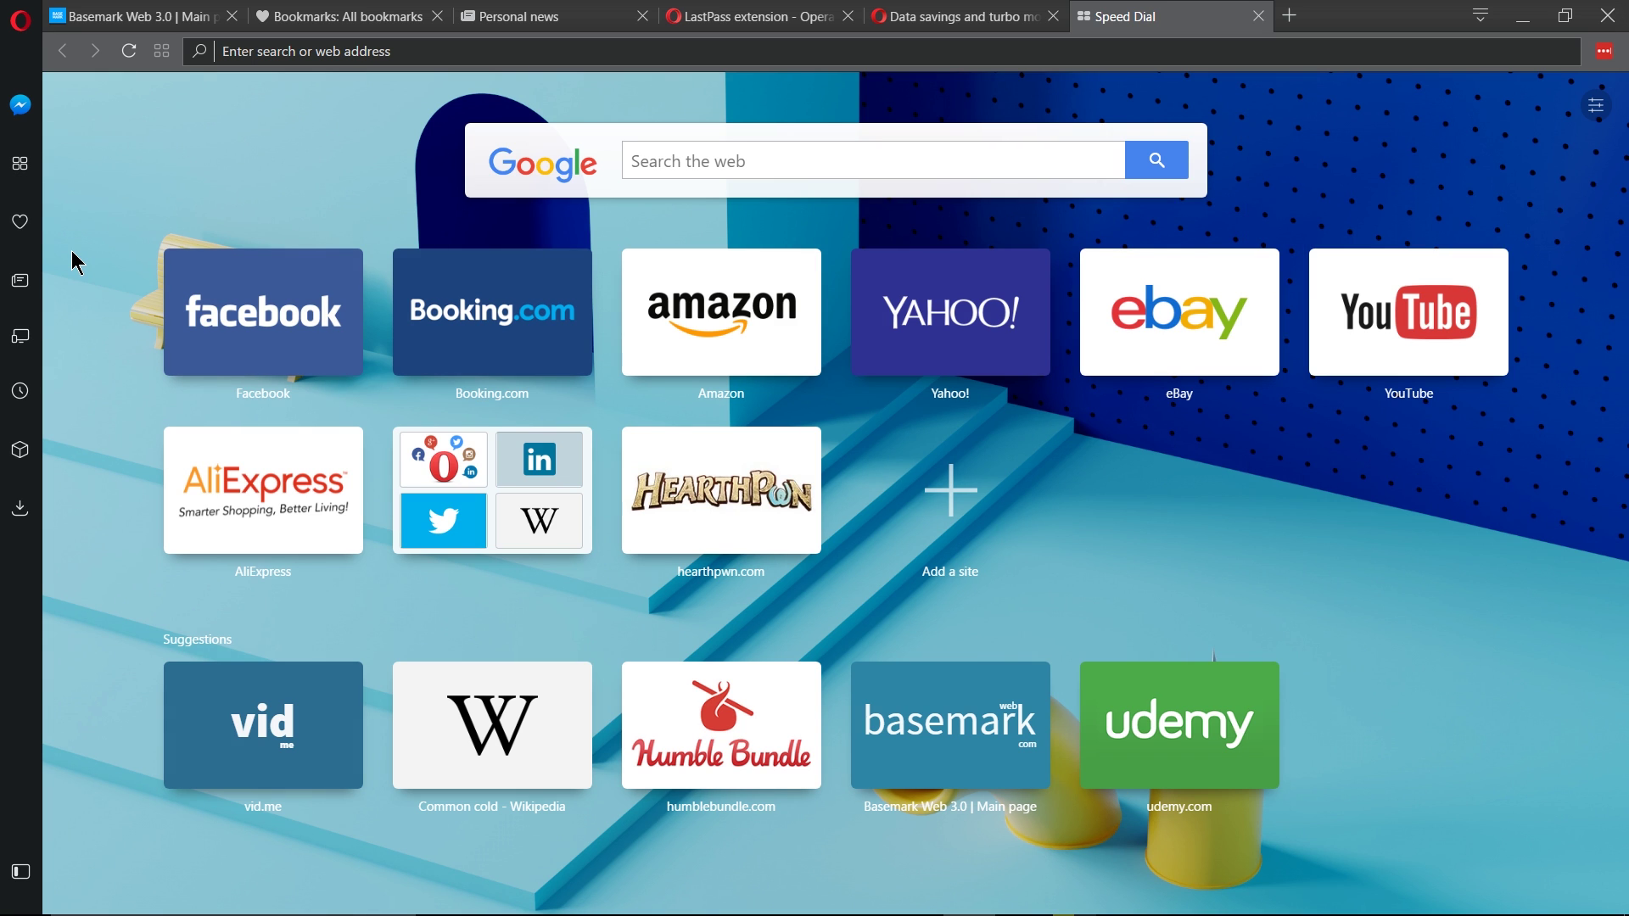
Browse the Bookmarks bar and Speed Dial folders, then turn on Show the bookmarks bar
click(8, 229)
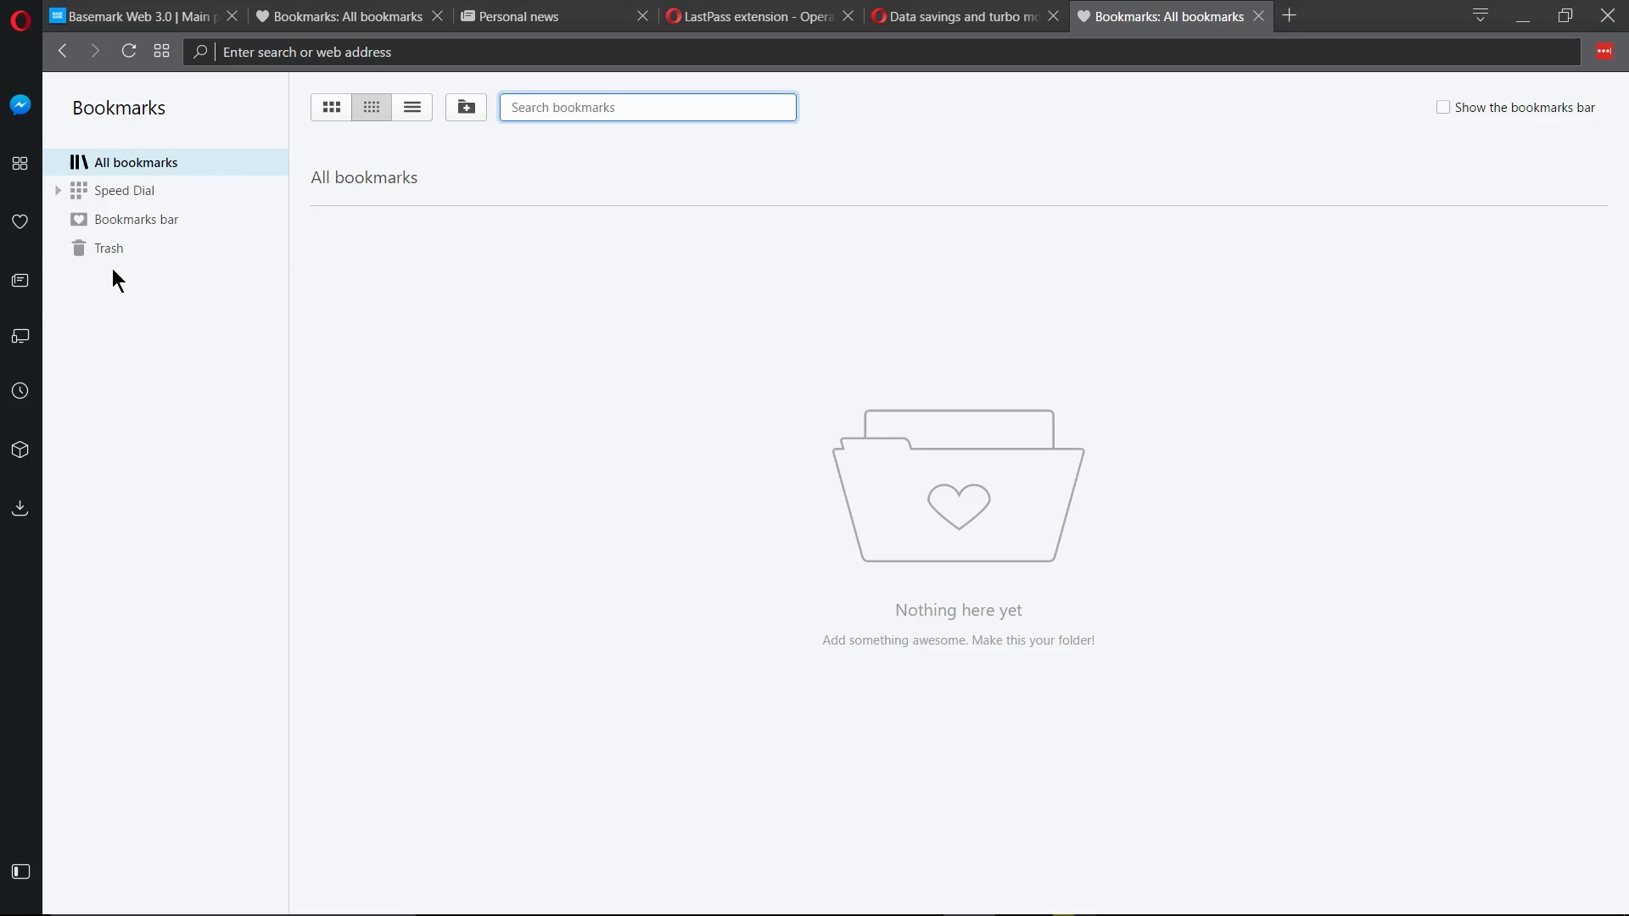
click(133, 224)
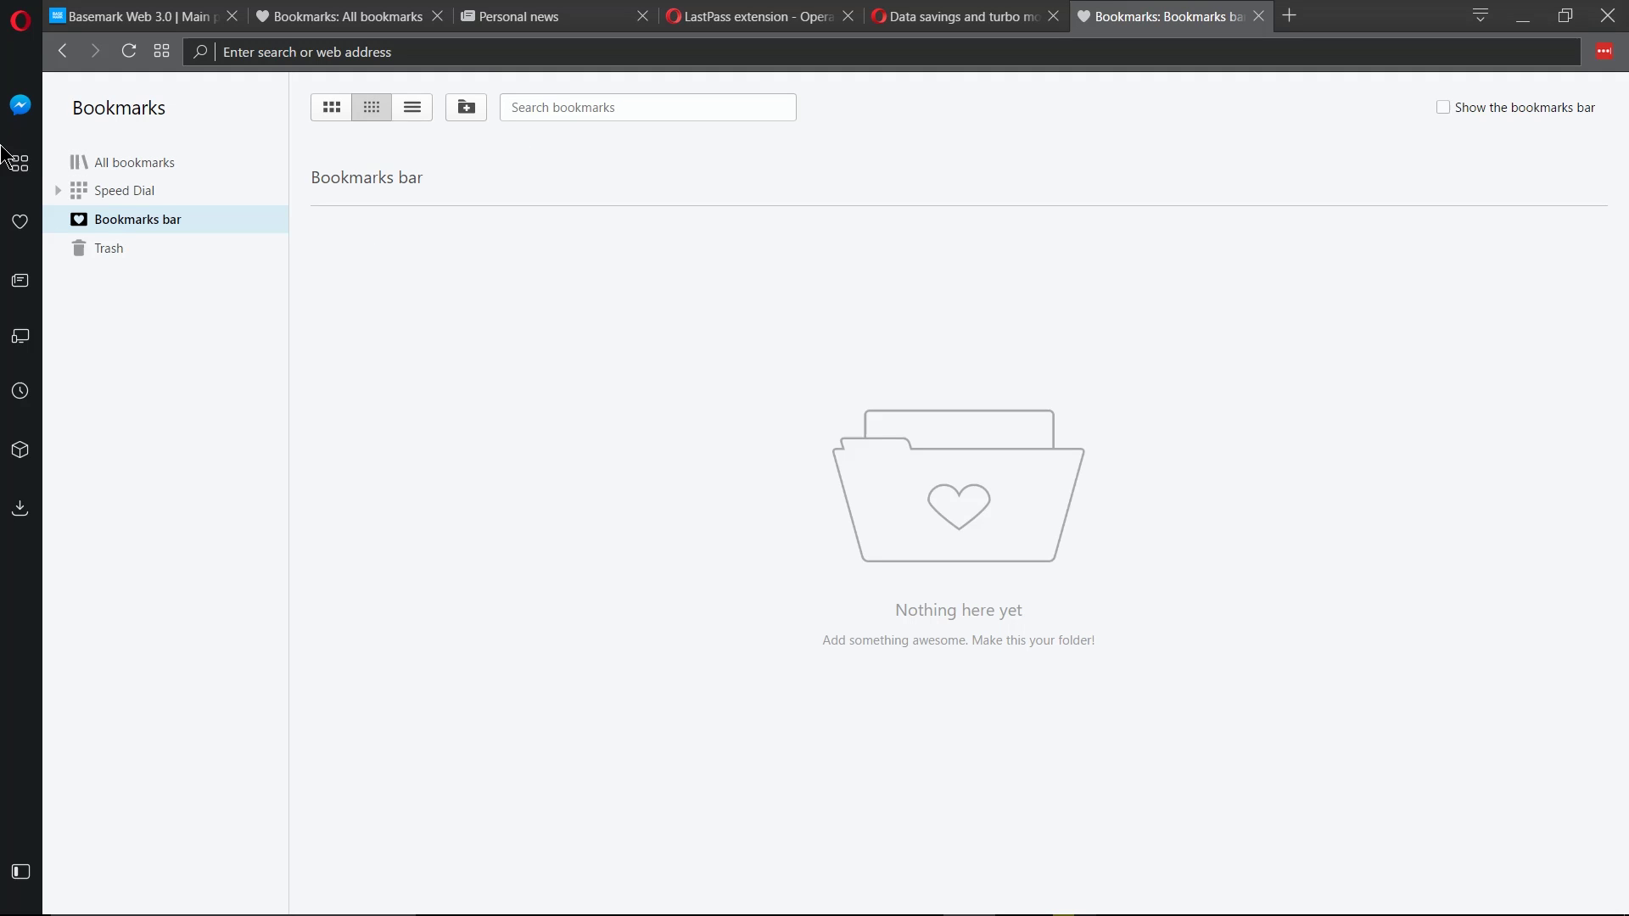
click(101, 191)
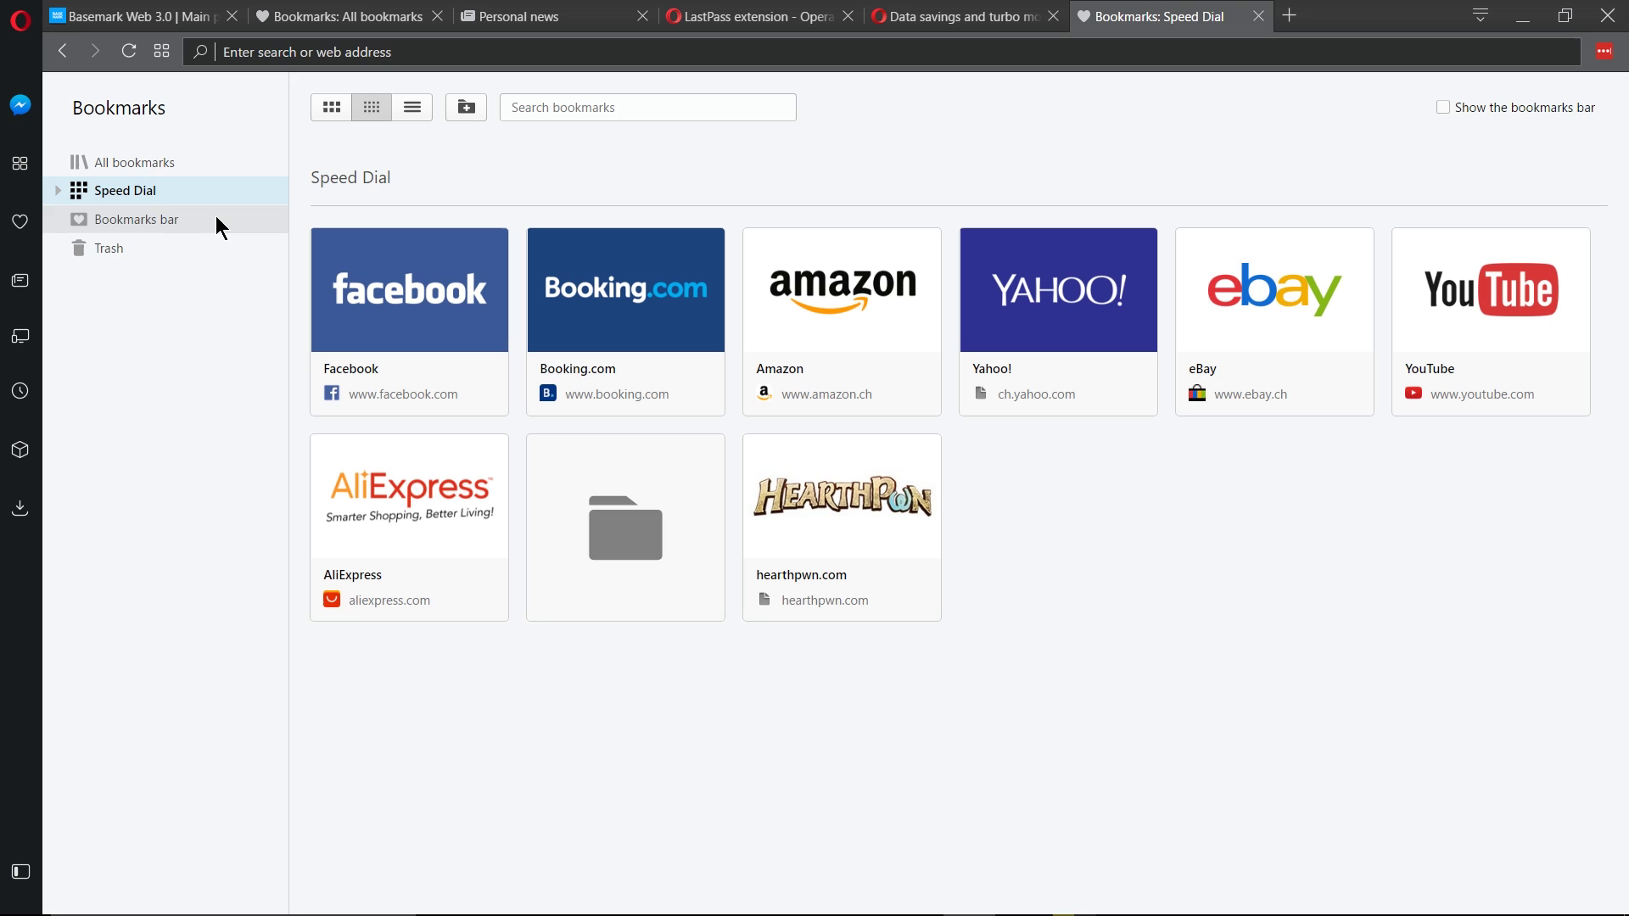
click(105, 162)
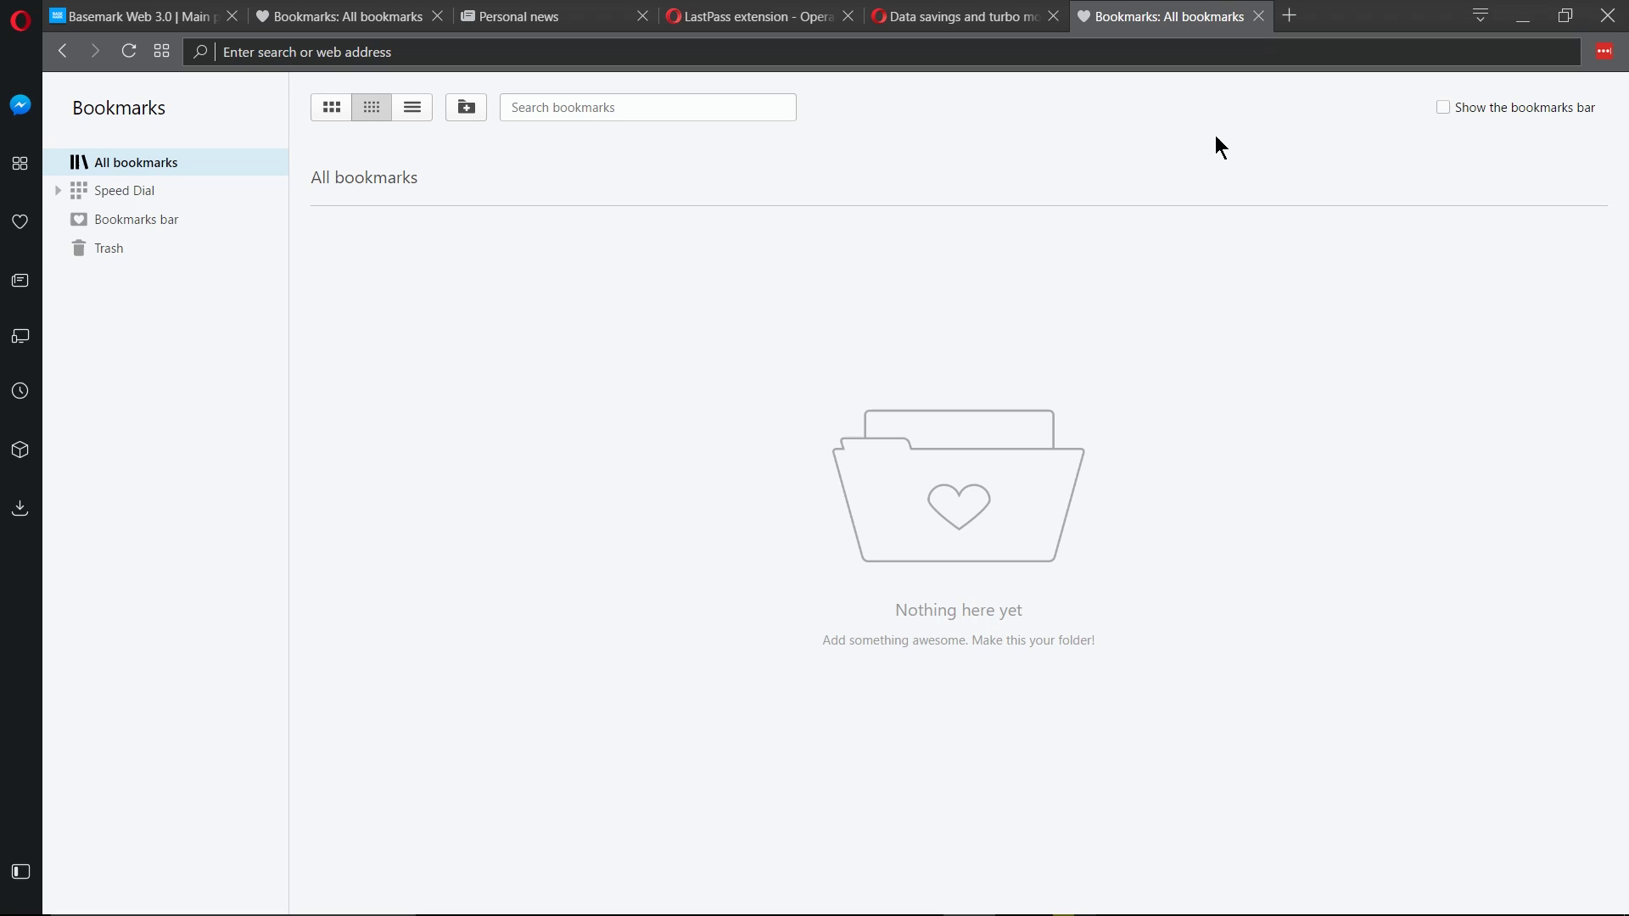
click(1452, 108)
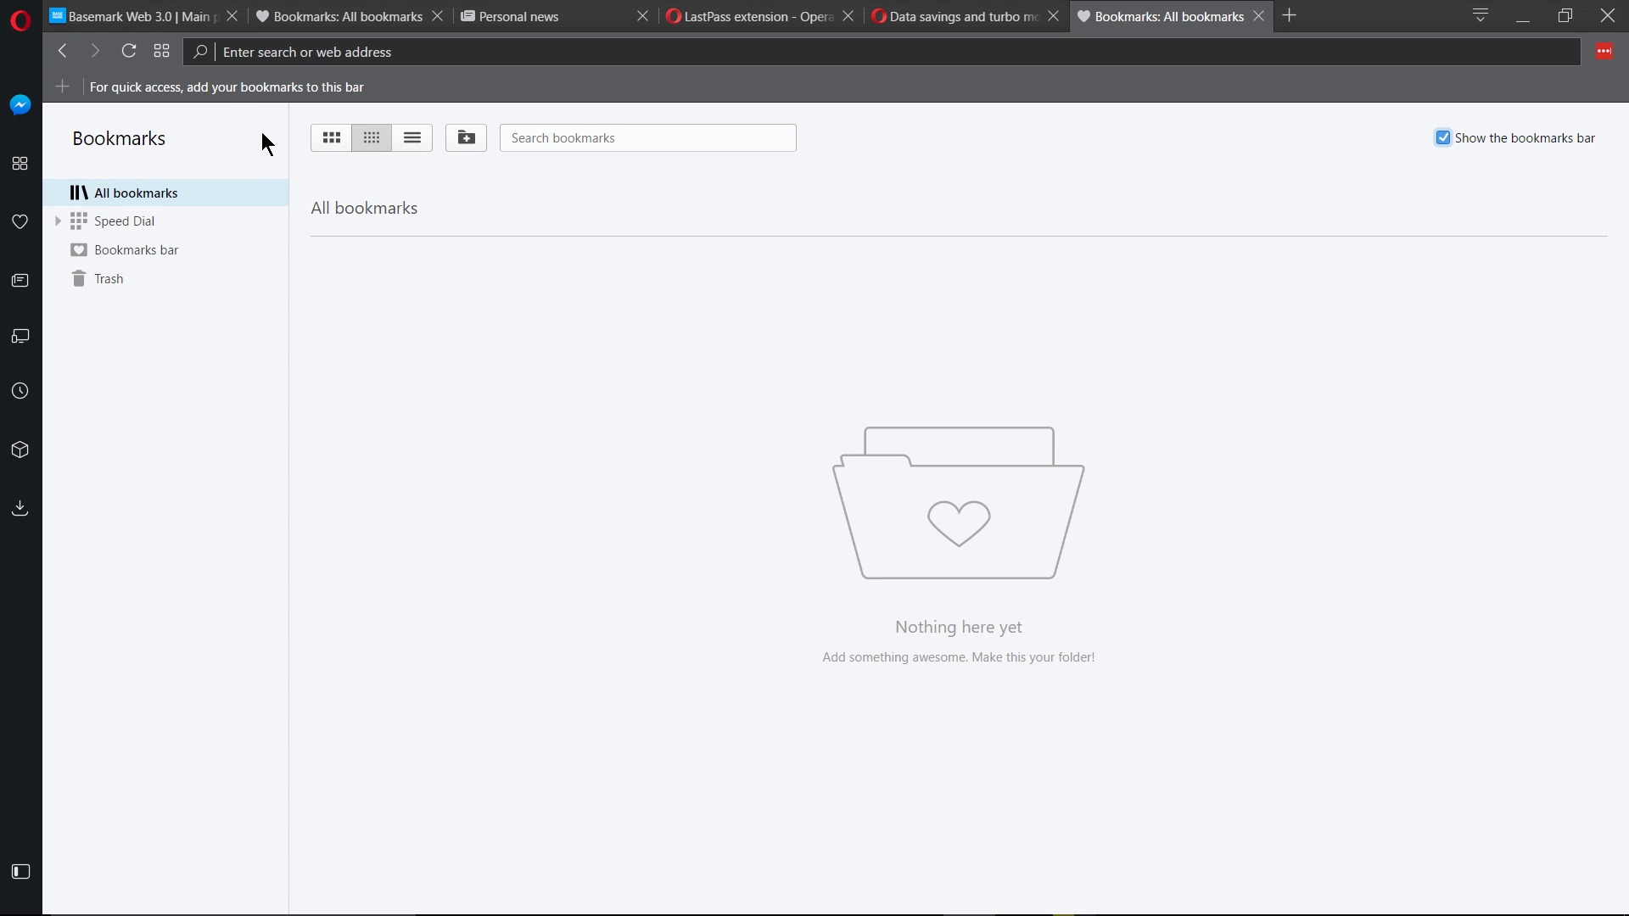
Open Personal news, scroll through the Top 50 stories, and finish on the My sources feed
click(22, 284)
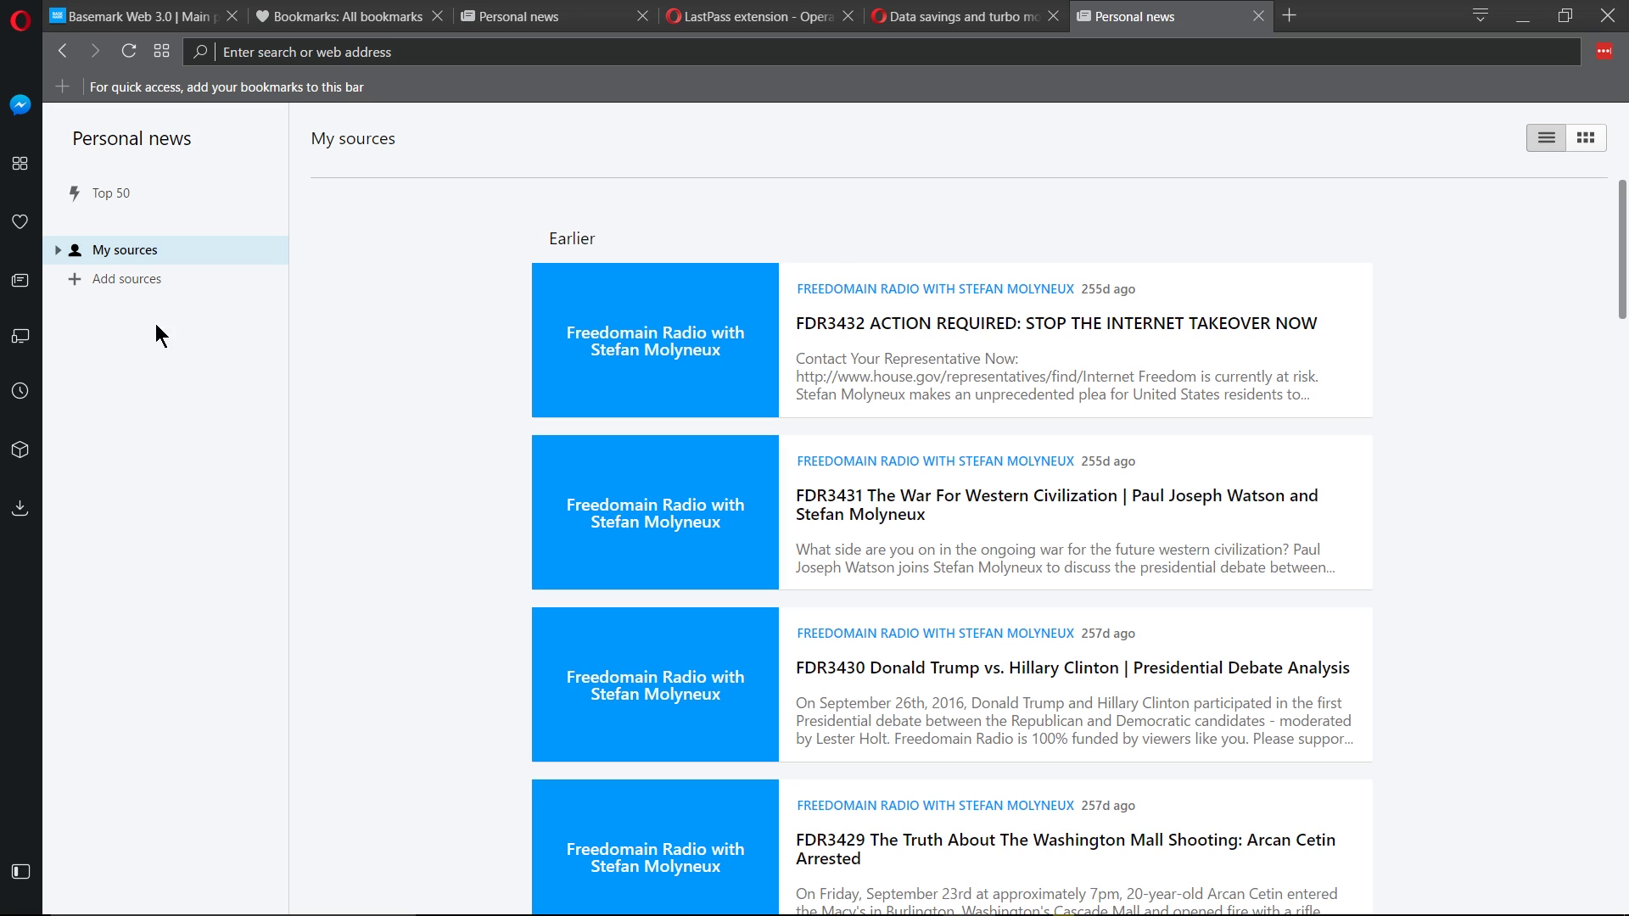
click(128, 196)
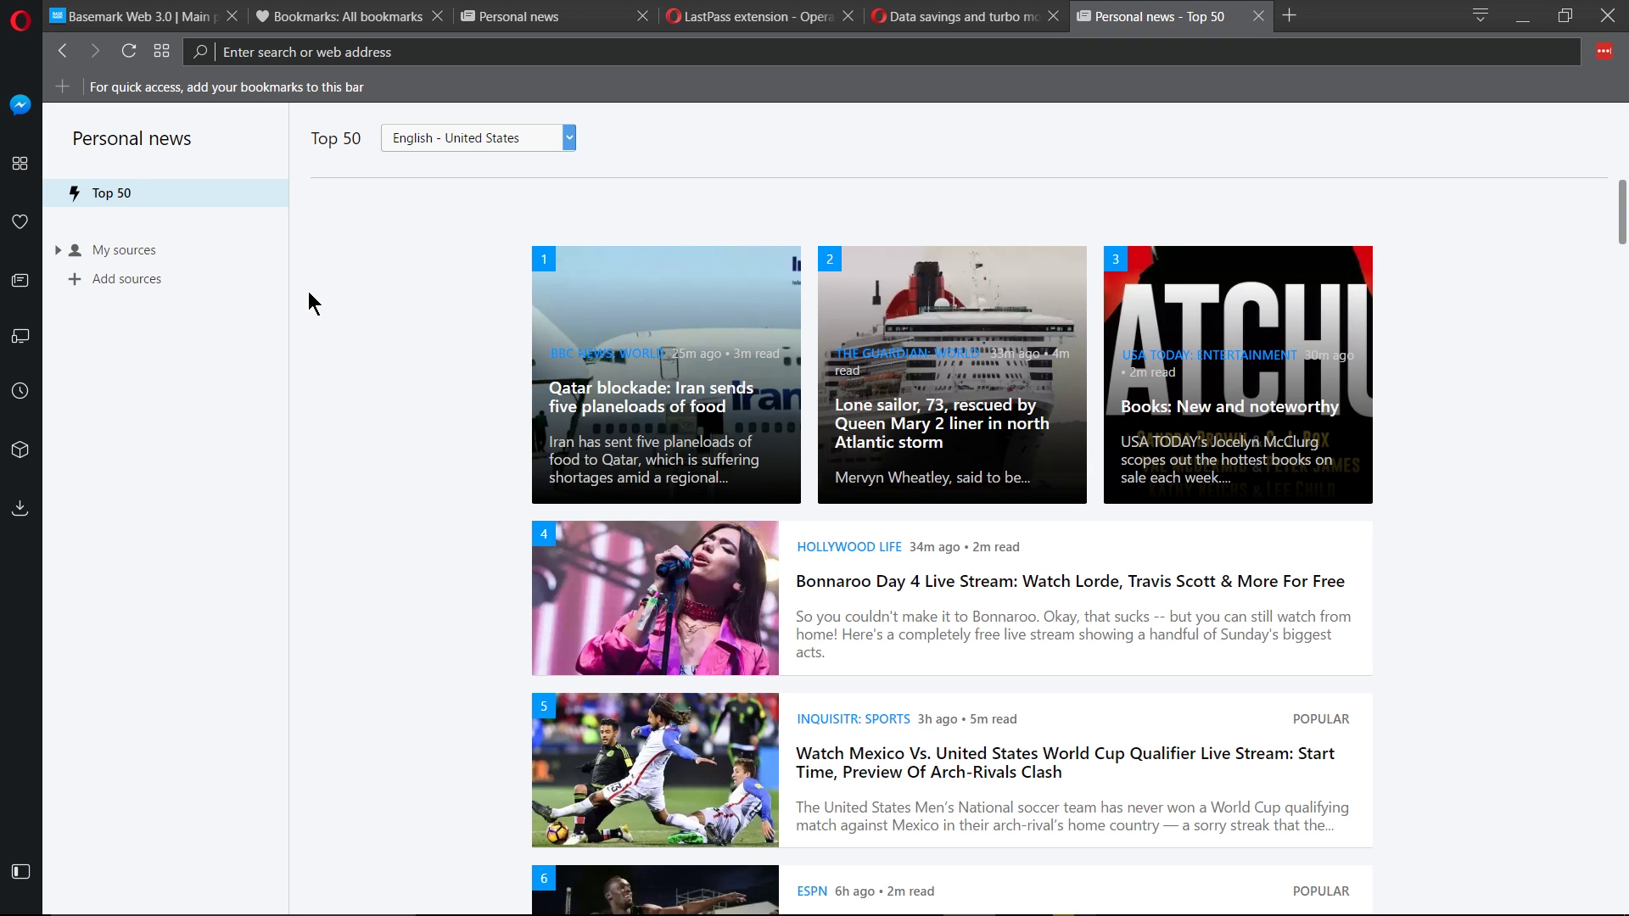
click(181, 253)
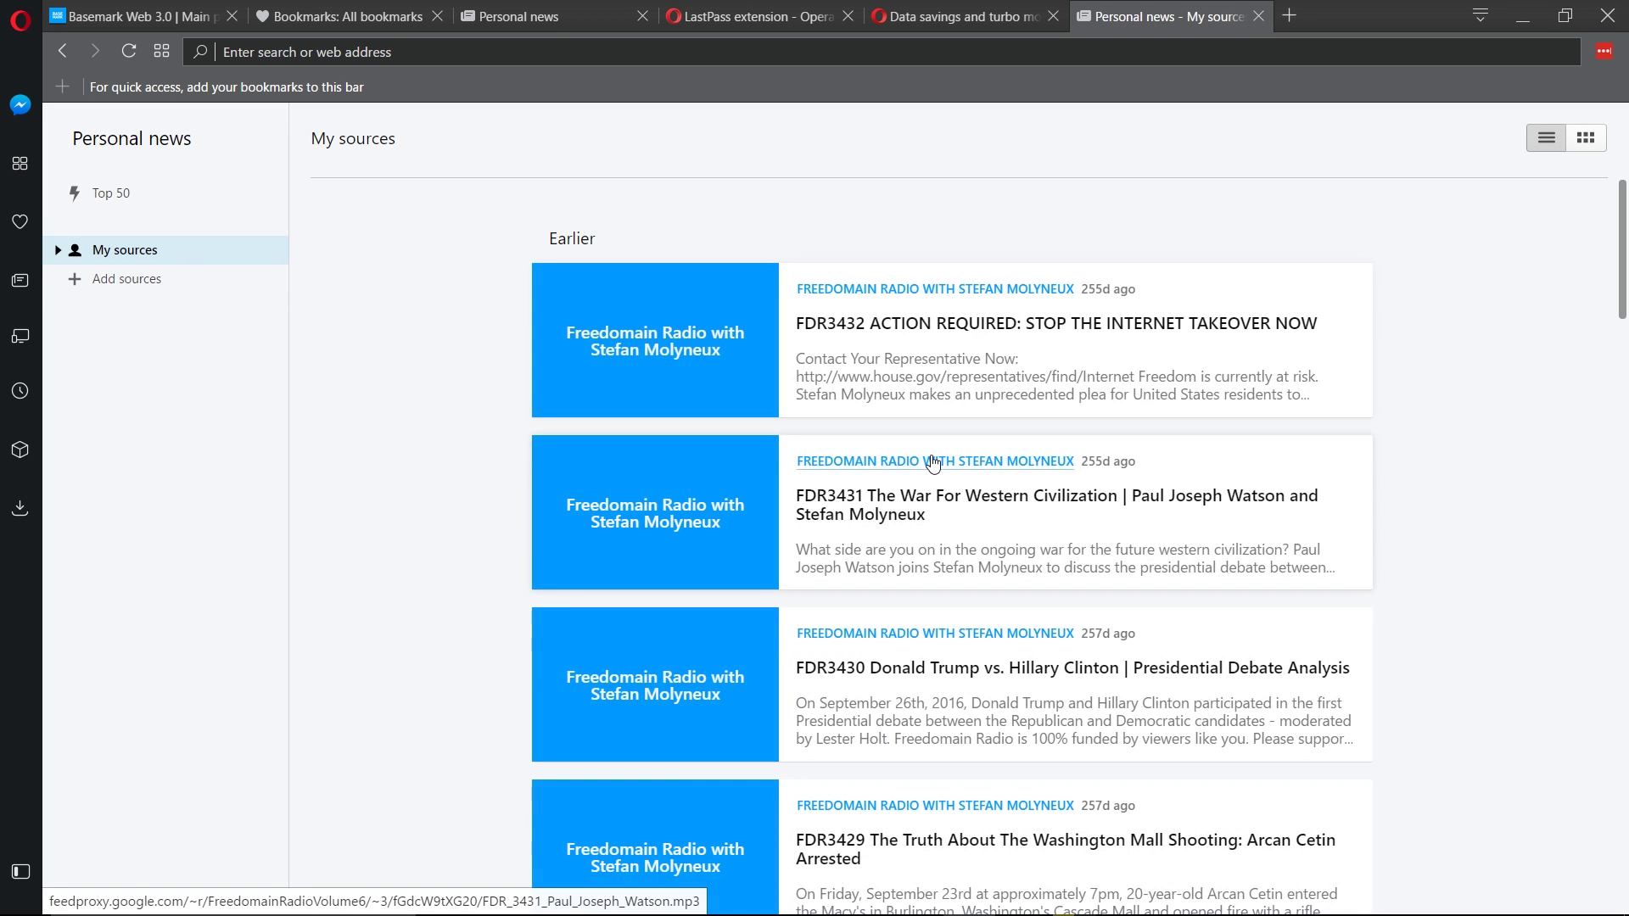
click(222, 200)
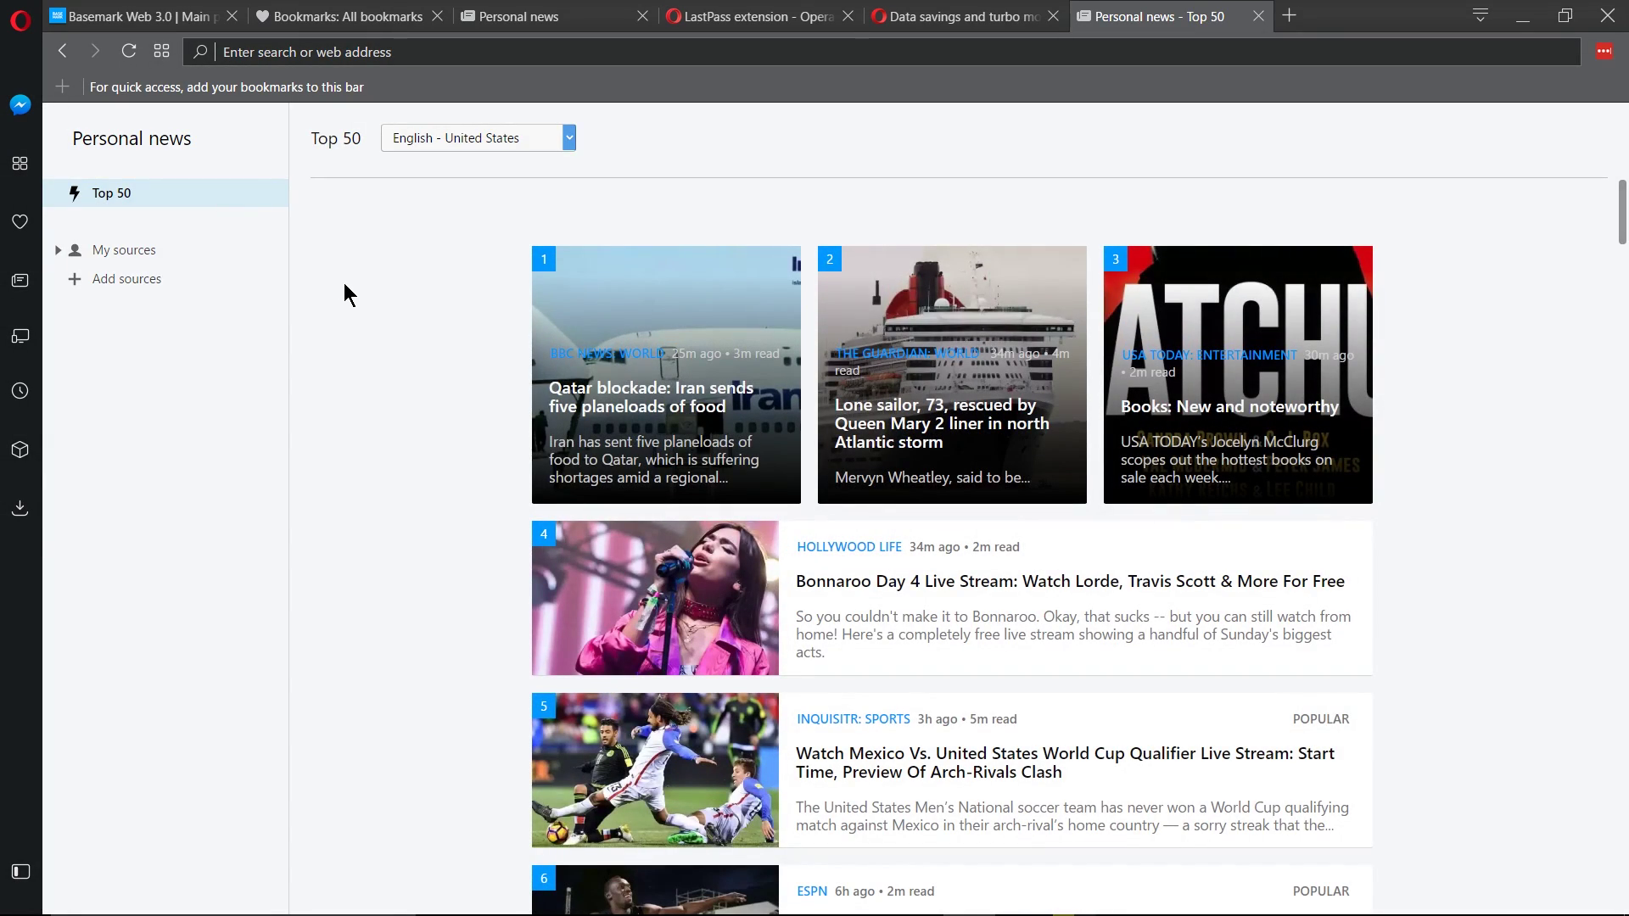
scroll(333, 307, down, 10)
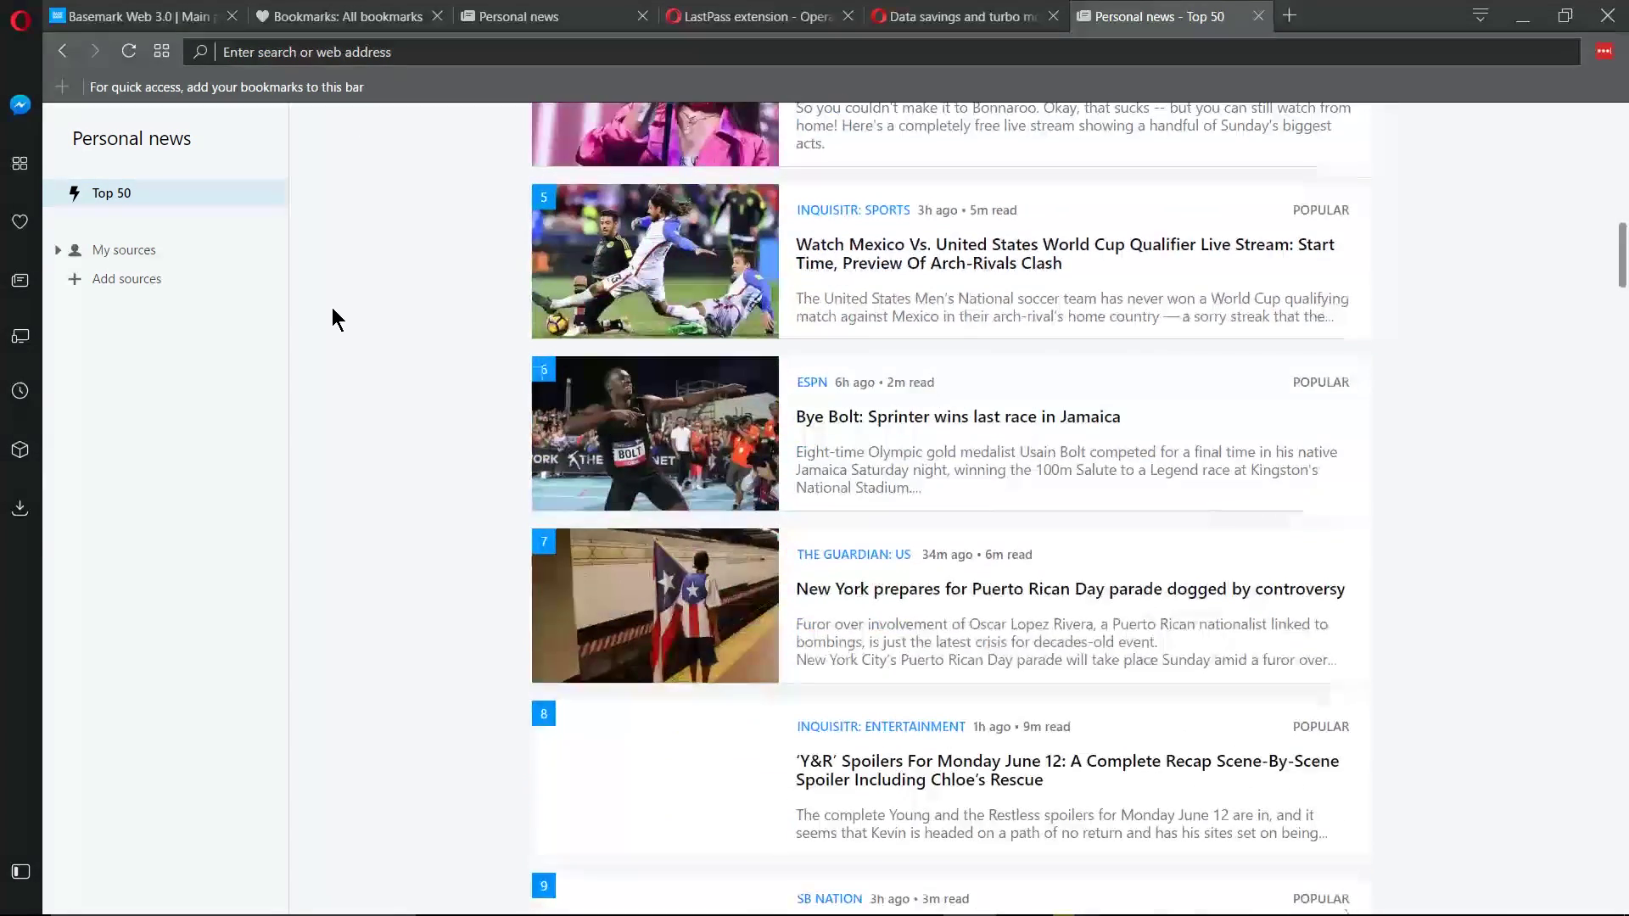
scroll(353, 334, down, 6)
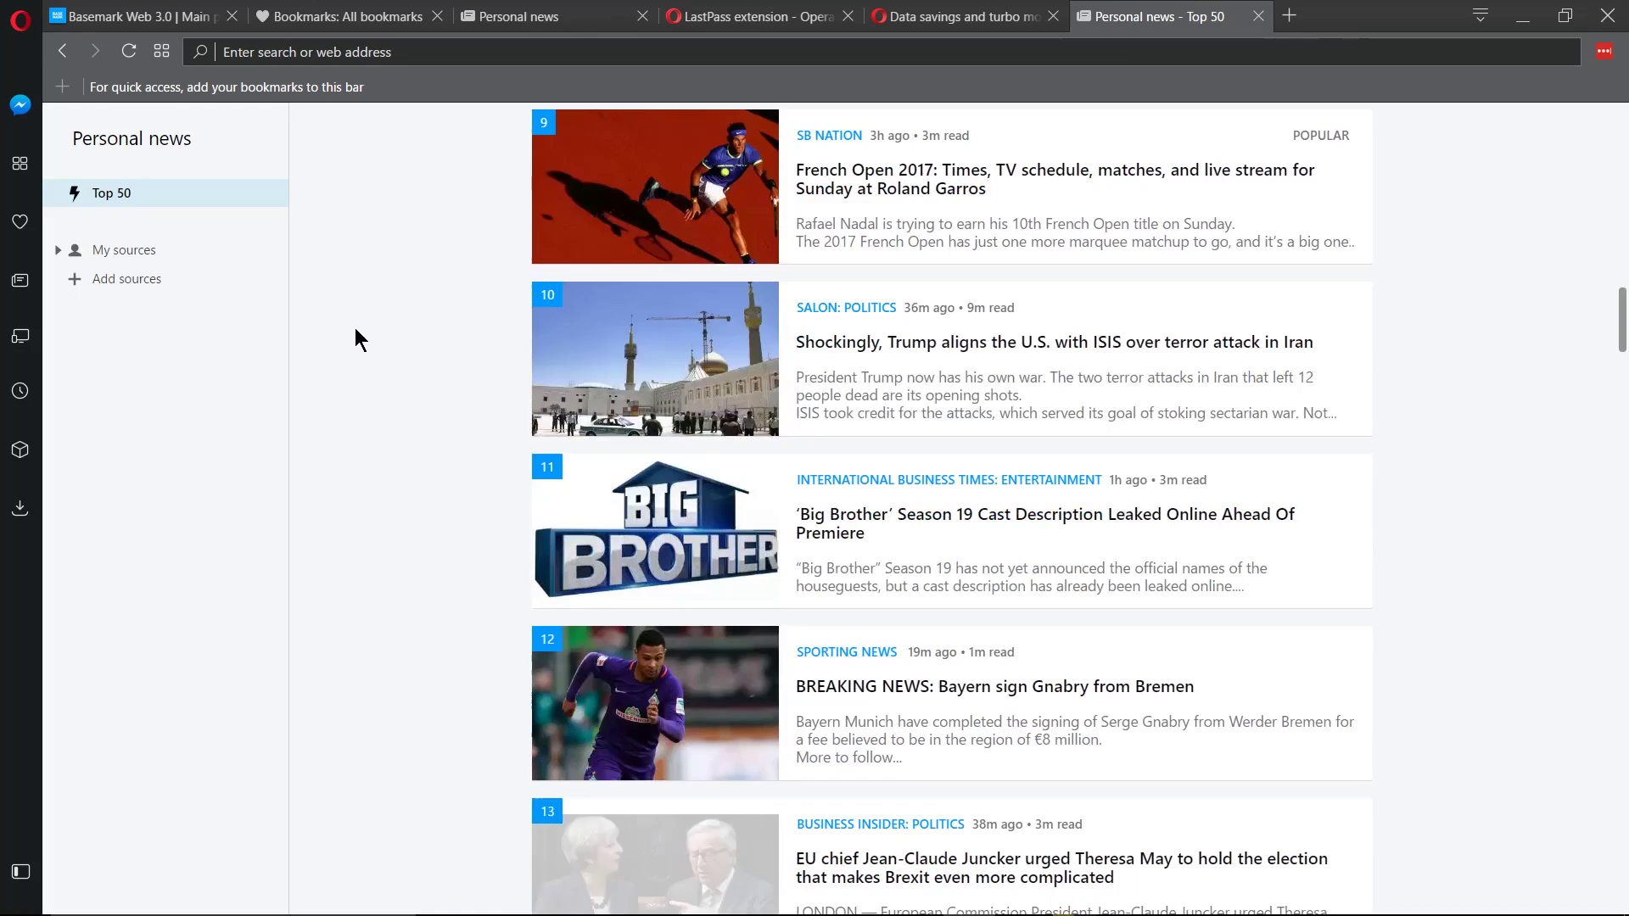
scroll(353, 333, up, 9)
scroll(353, 333, up, 7)
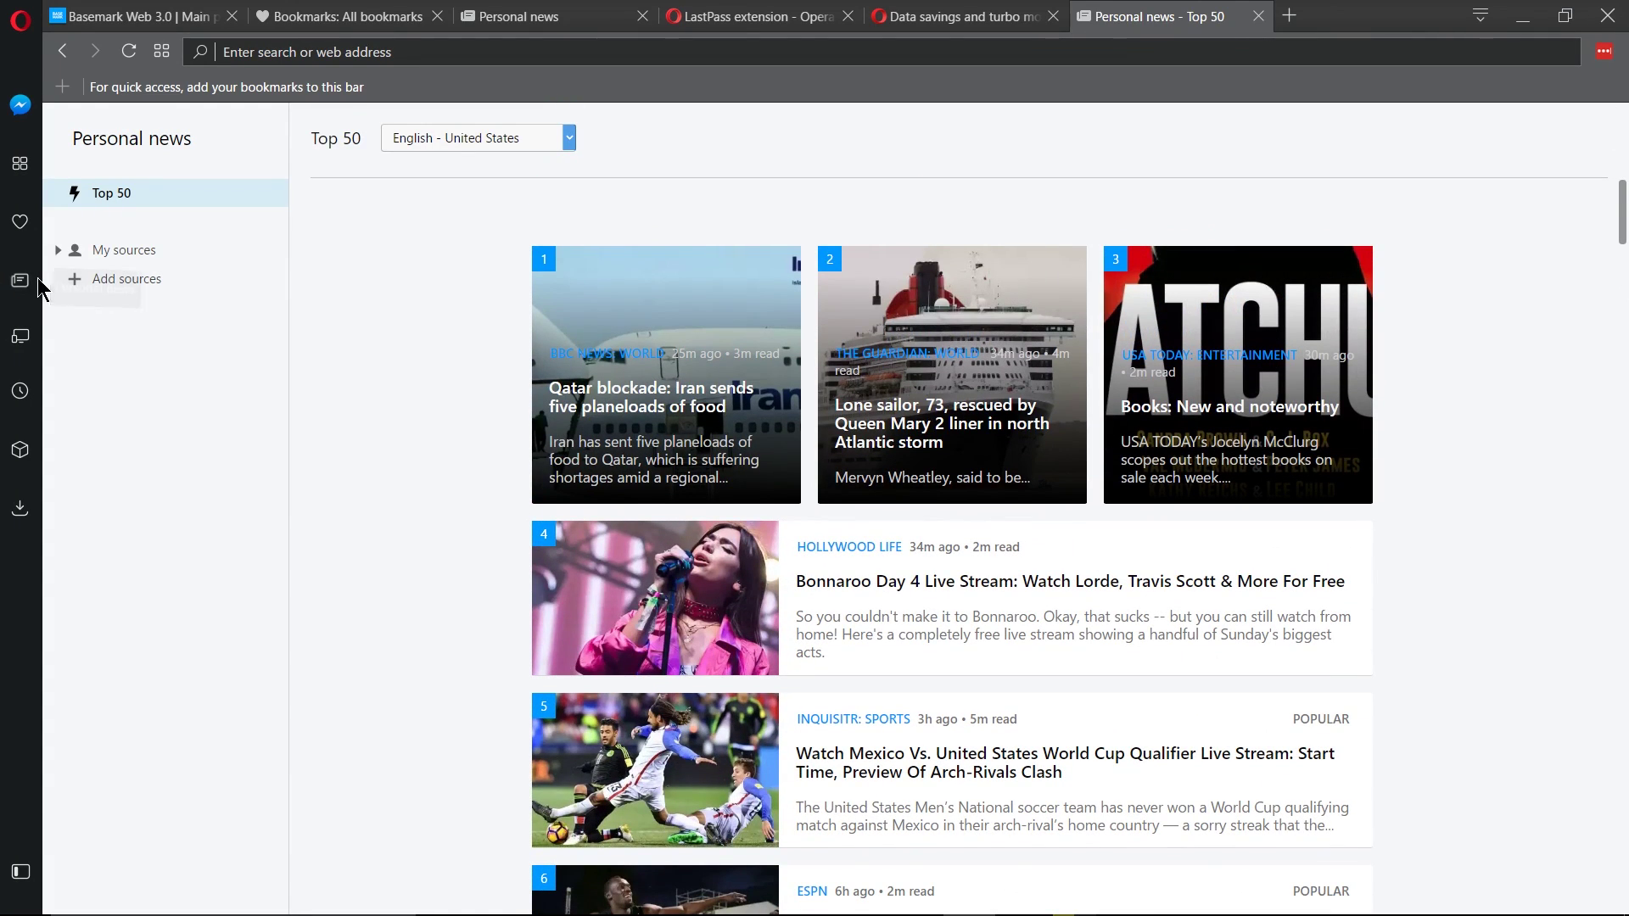
click(101, 254)
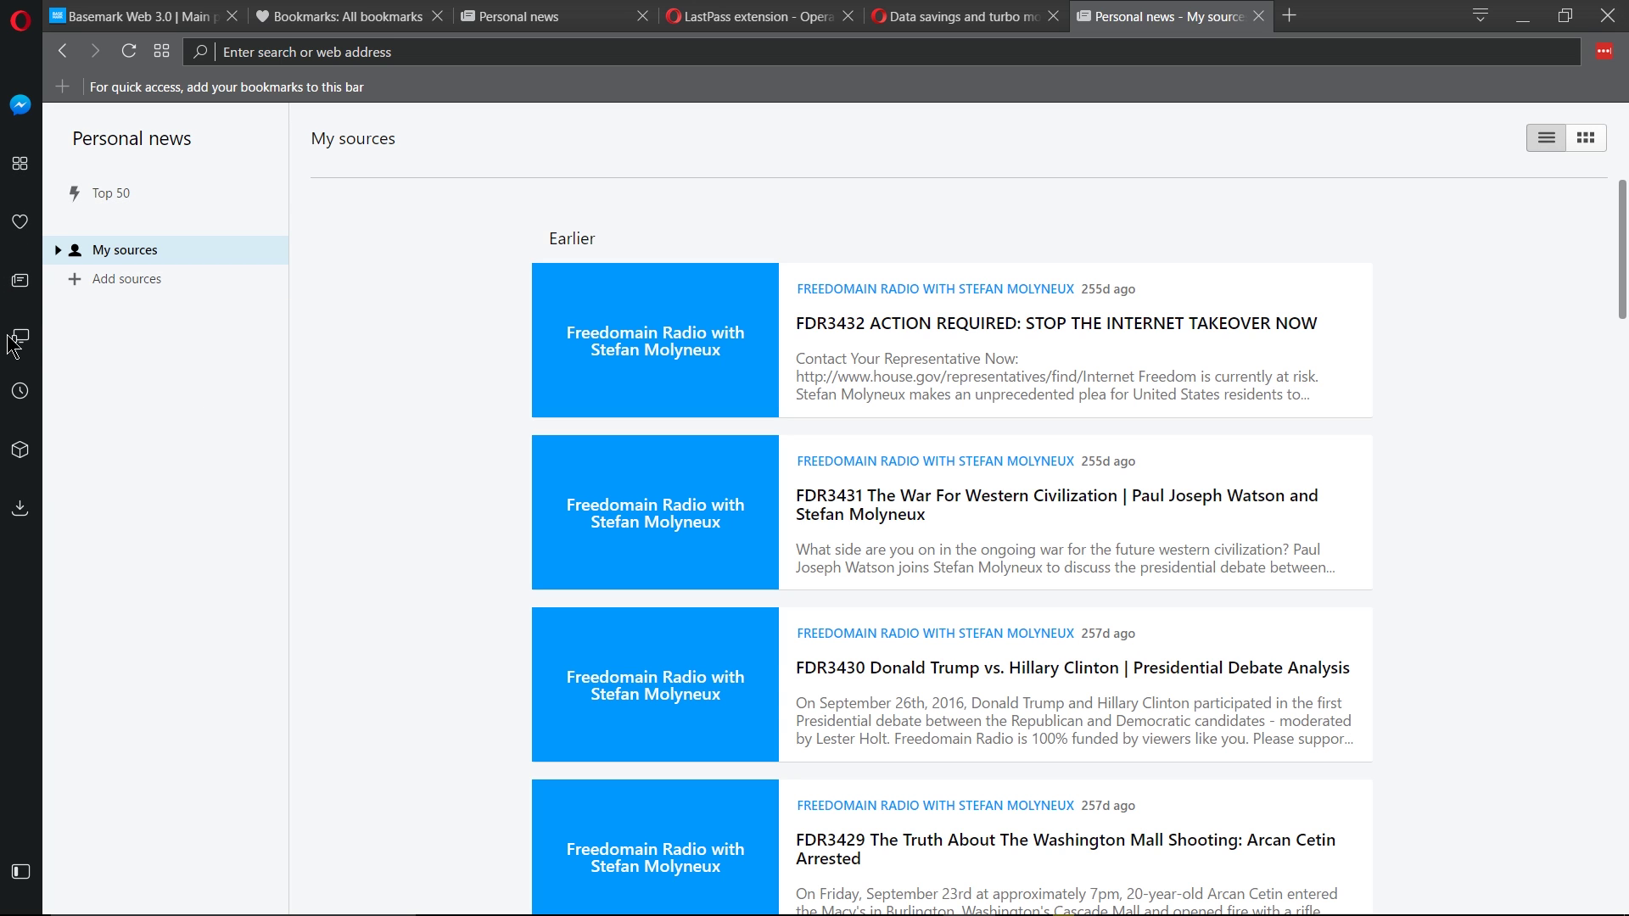
Open the Extensions page with Ctrl+Shift+E to see LastPass: Free Password Manager 4.1.44
key(ctrl+shift+e)
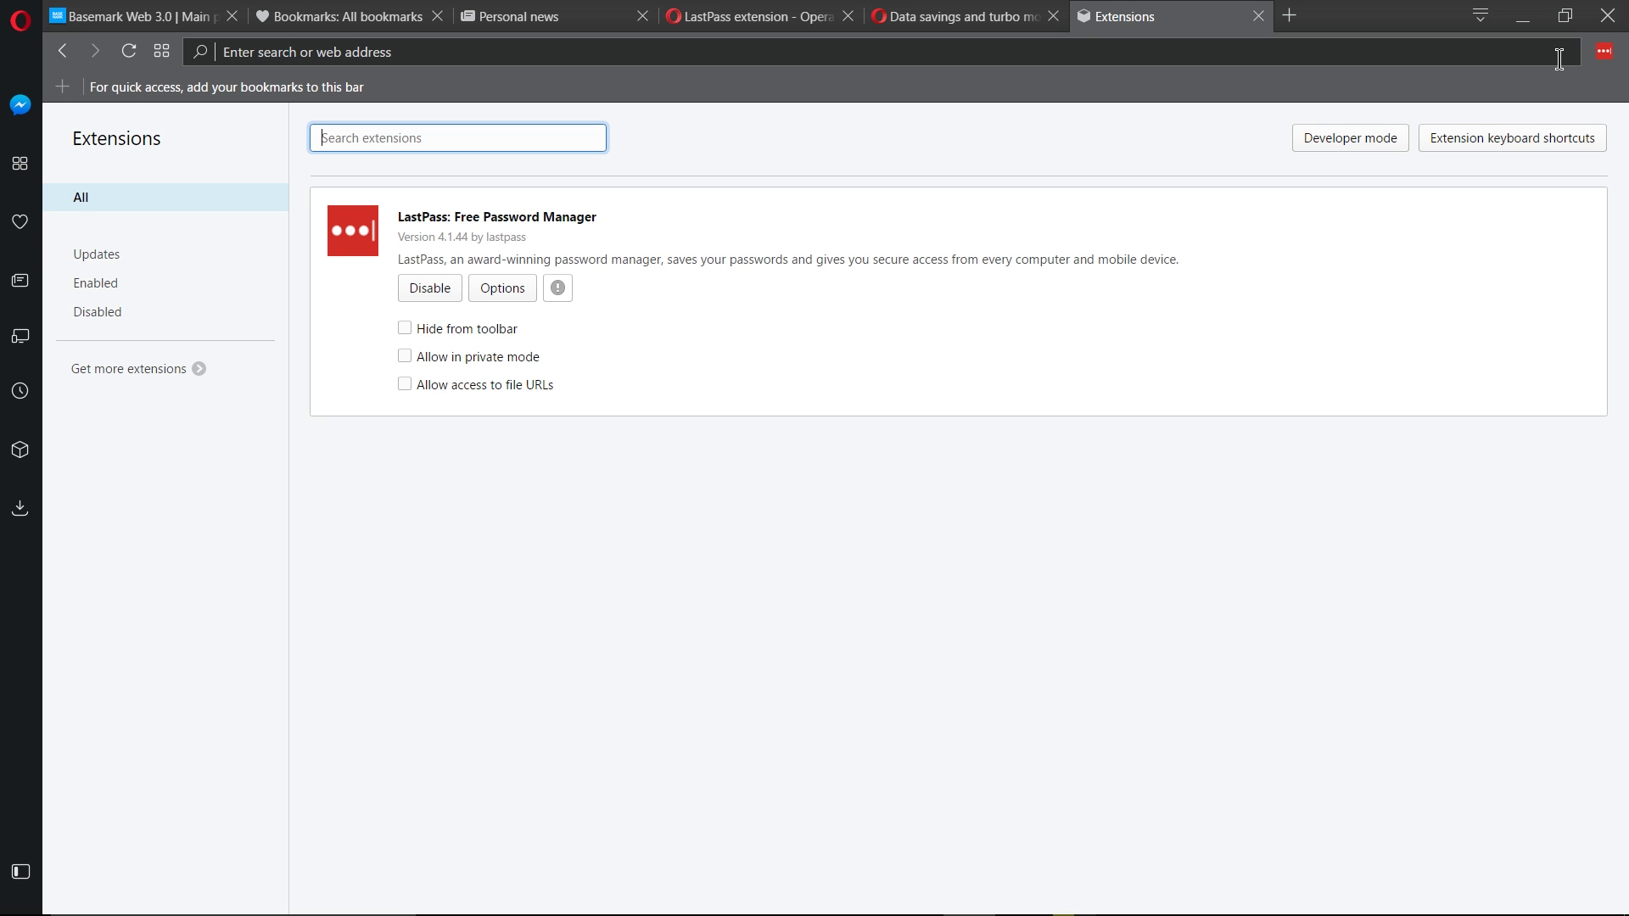
View the ad blocker's blocked-ad count on the LastPass add-ons tab, then dismiss it
key(ctrl+Tab)
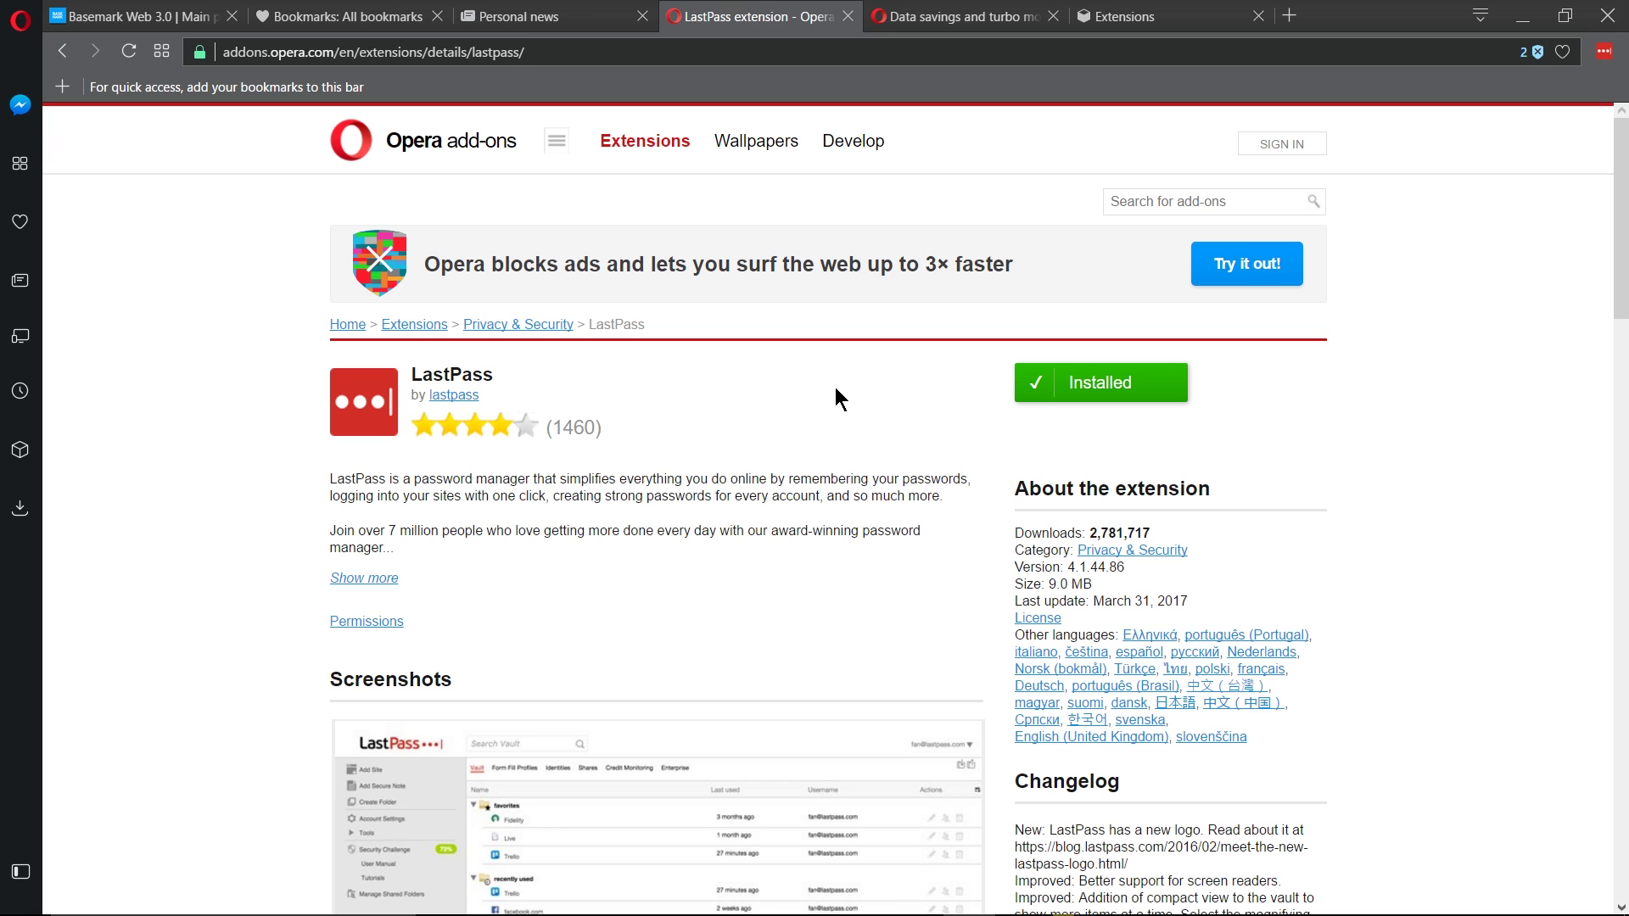
click(1537, 52)
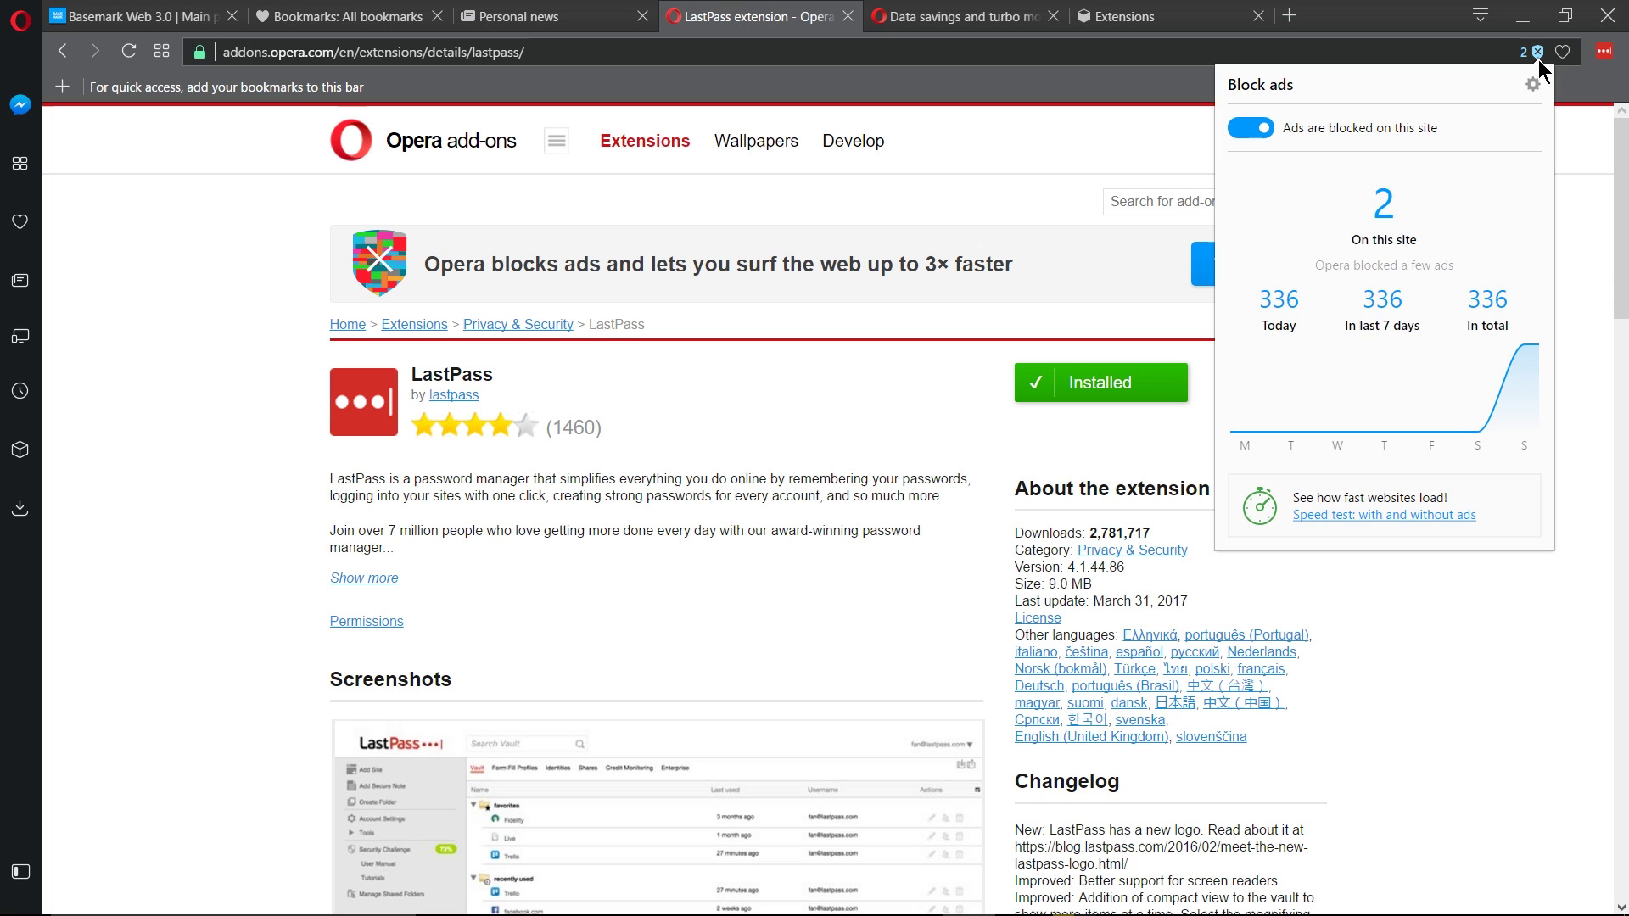
click(844, 307)
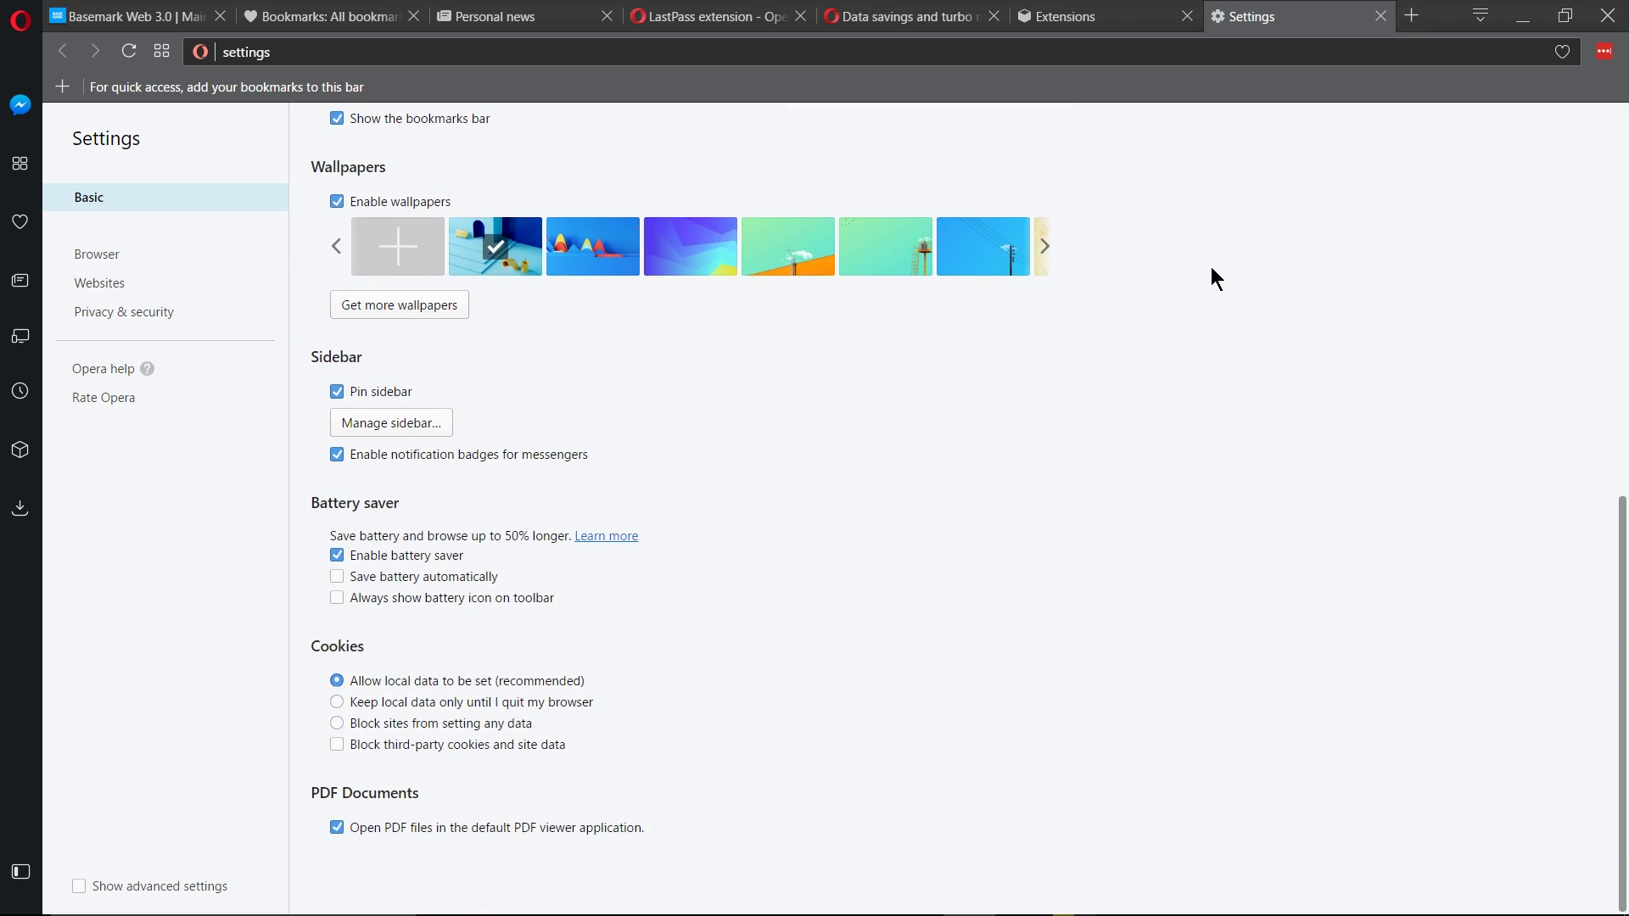
scroll(1211, 268, up, 7)
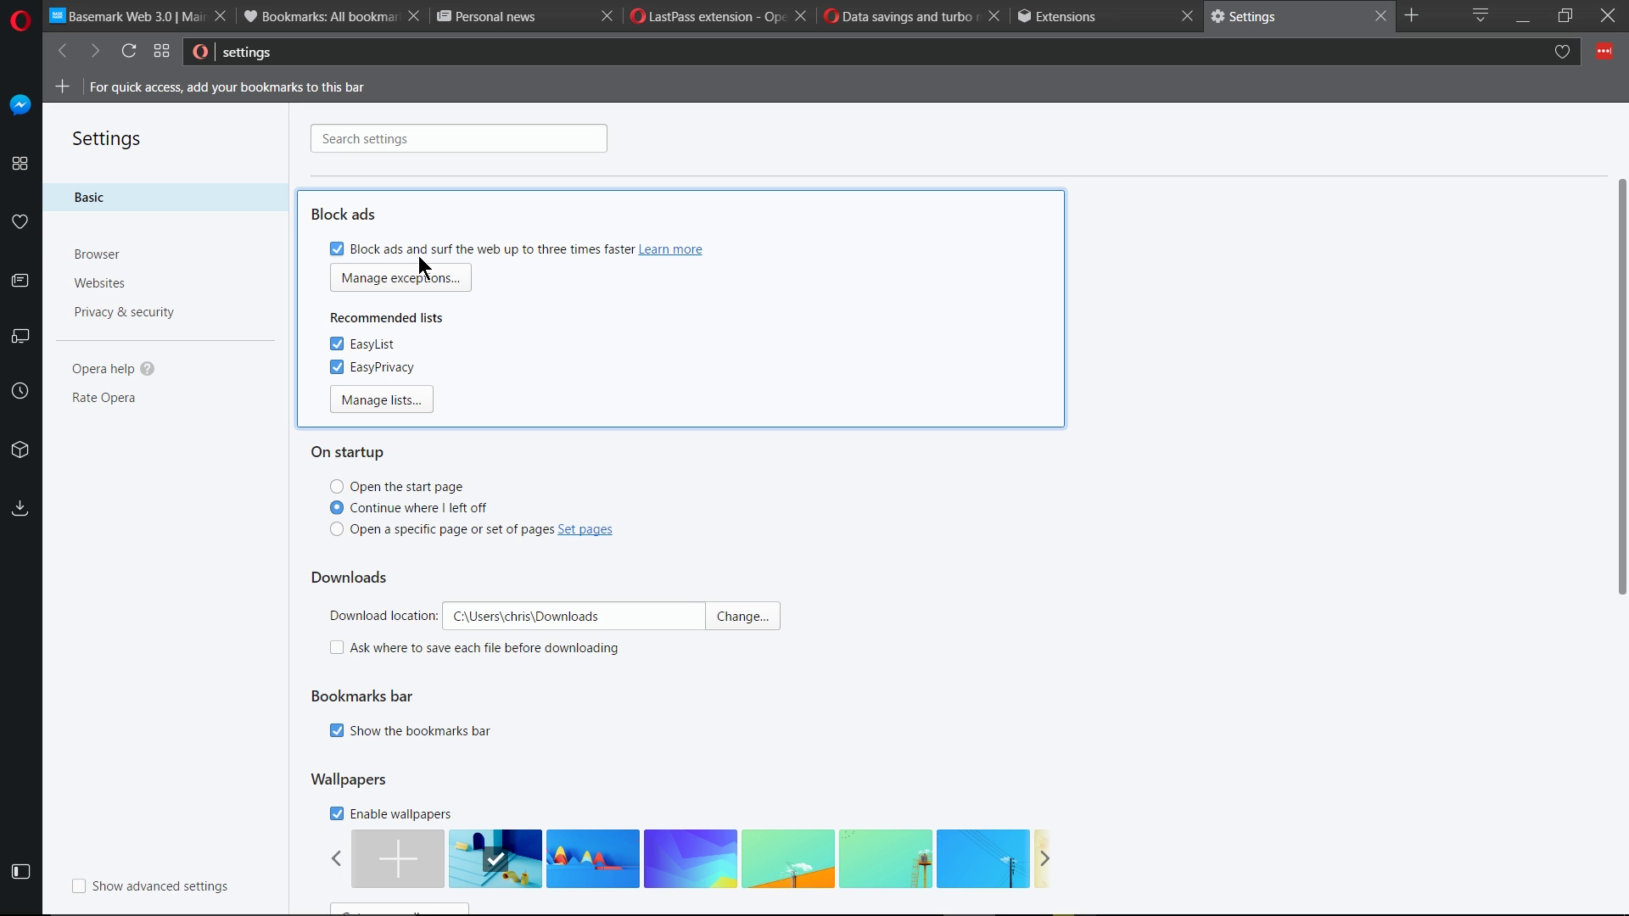
click(413, 399)
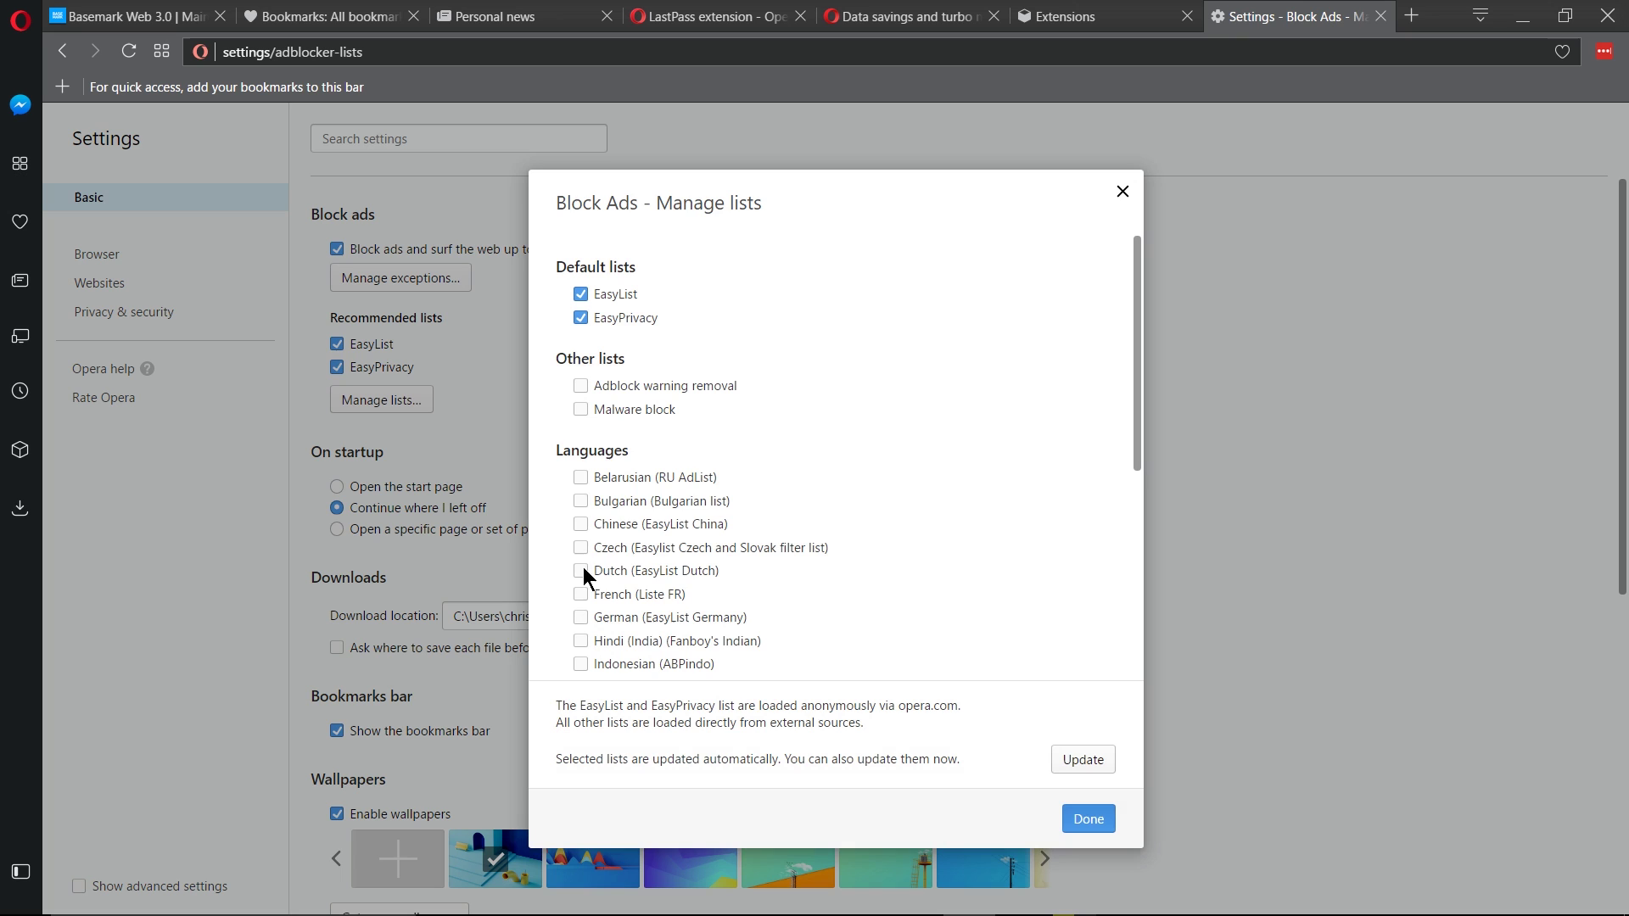
scroll(677, 408, down, 1)
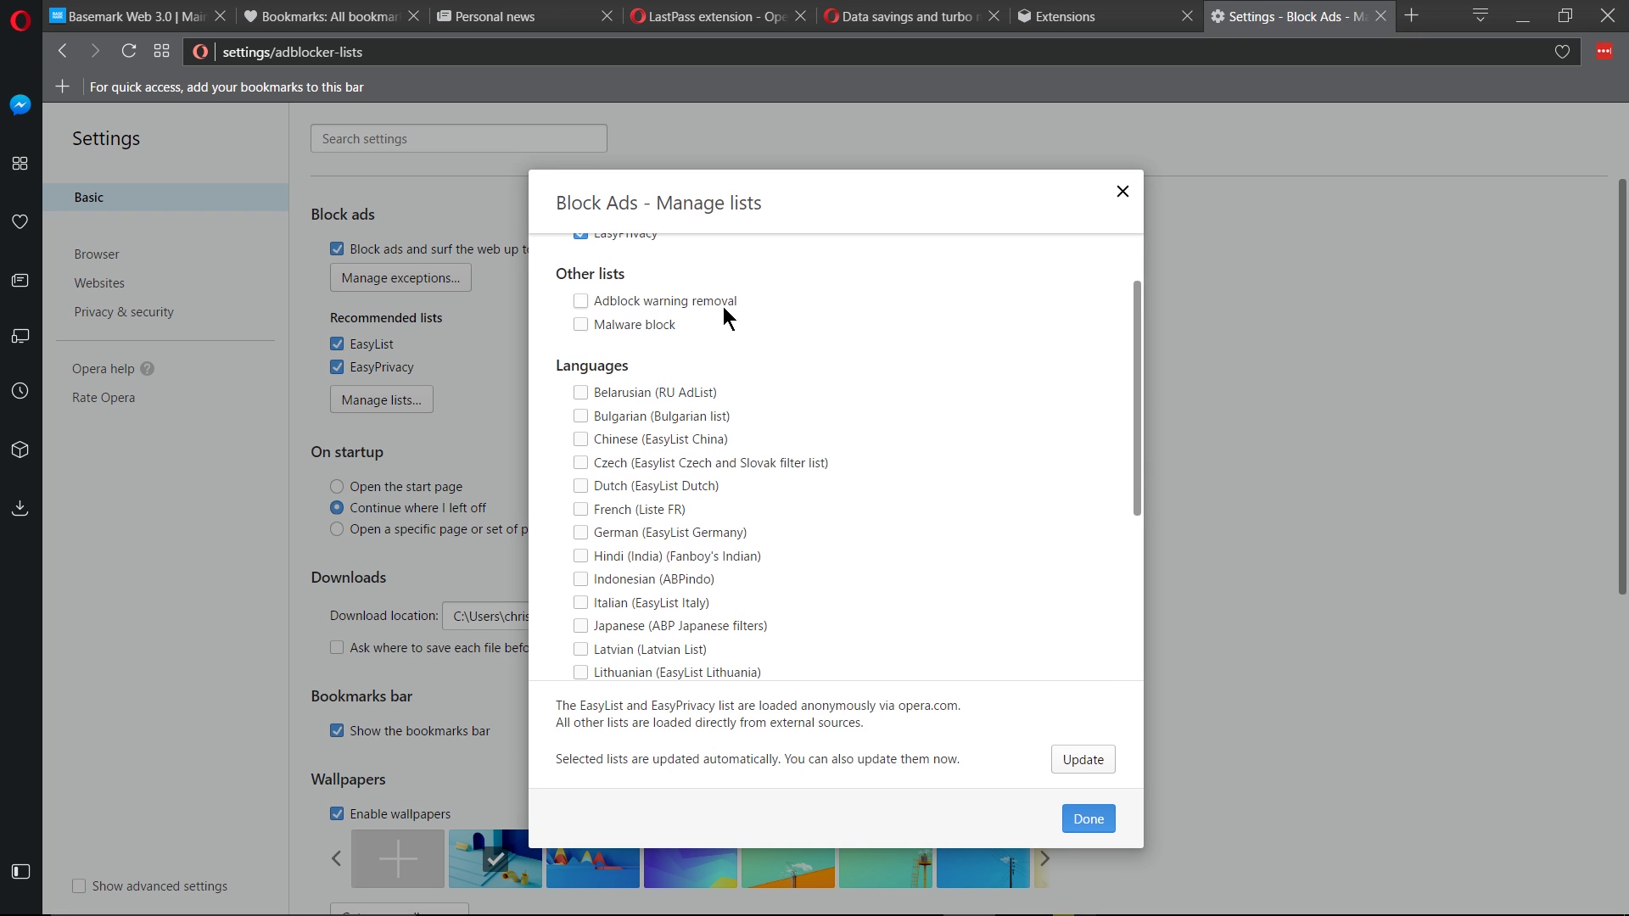
scroll(915, 532, down, 3)
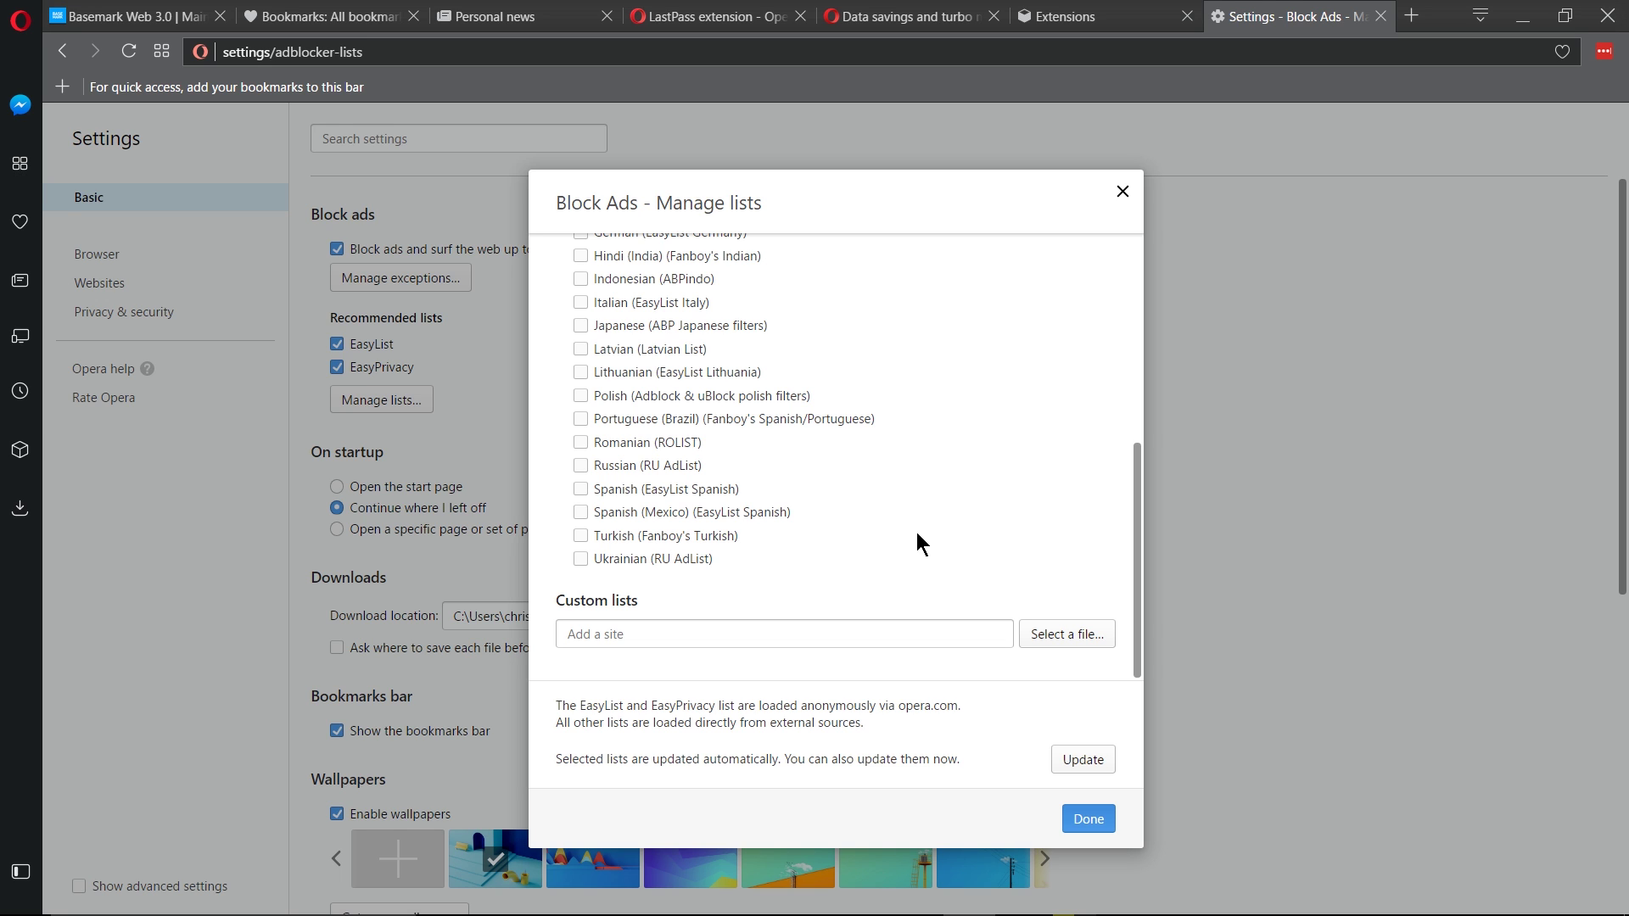
click(1122, 195)
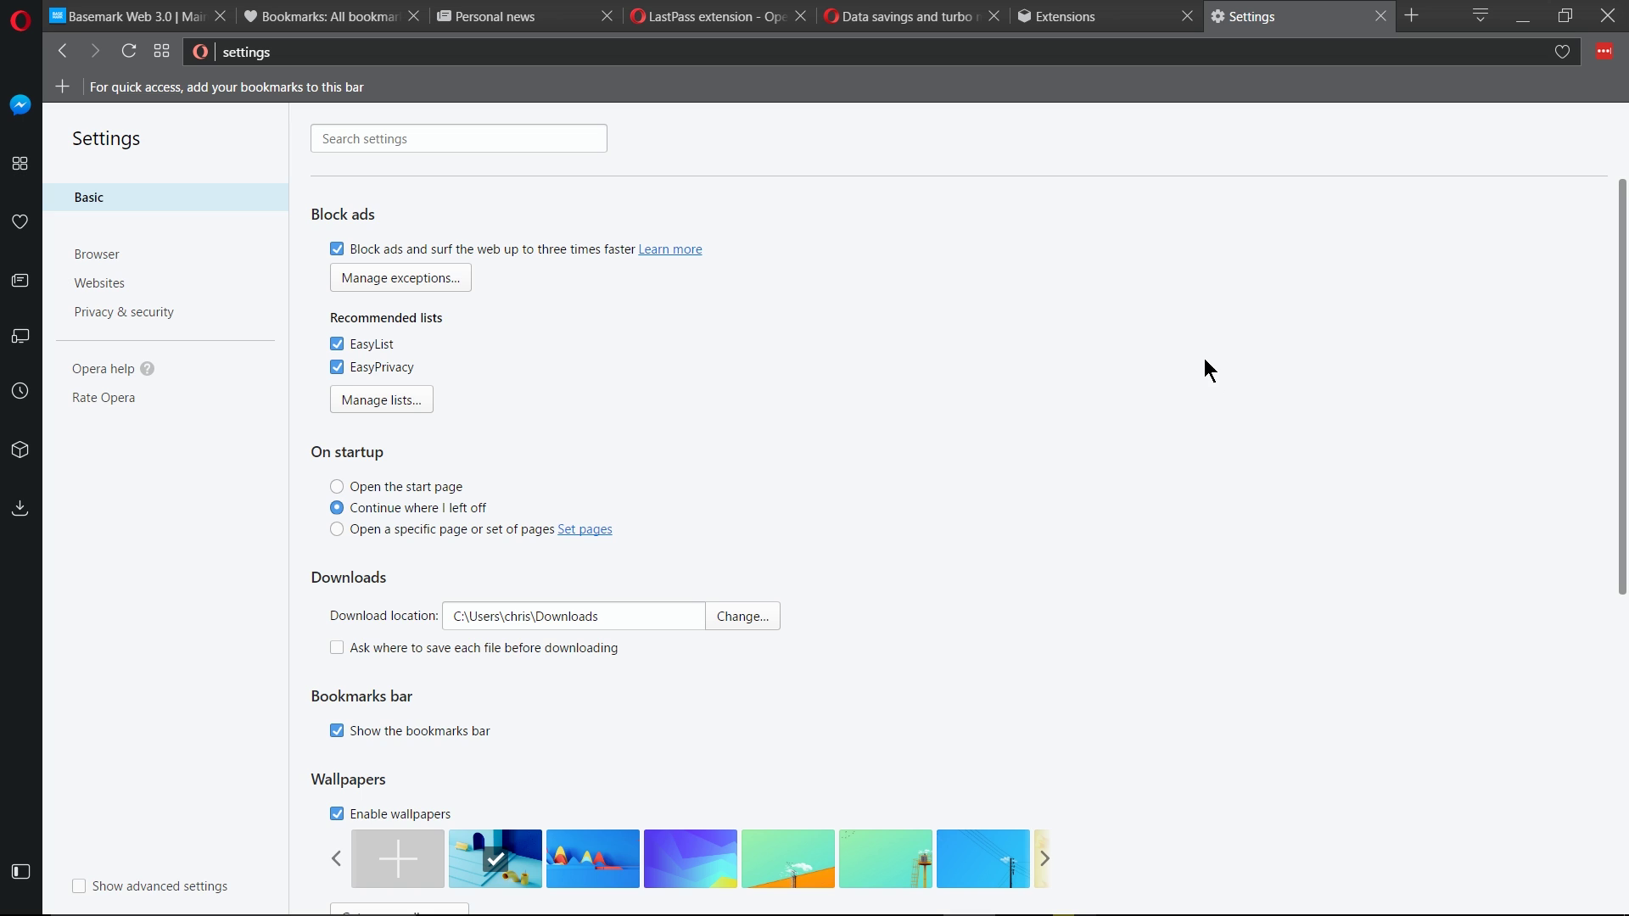
scroll(712, 628, down, 7)
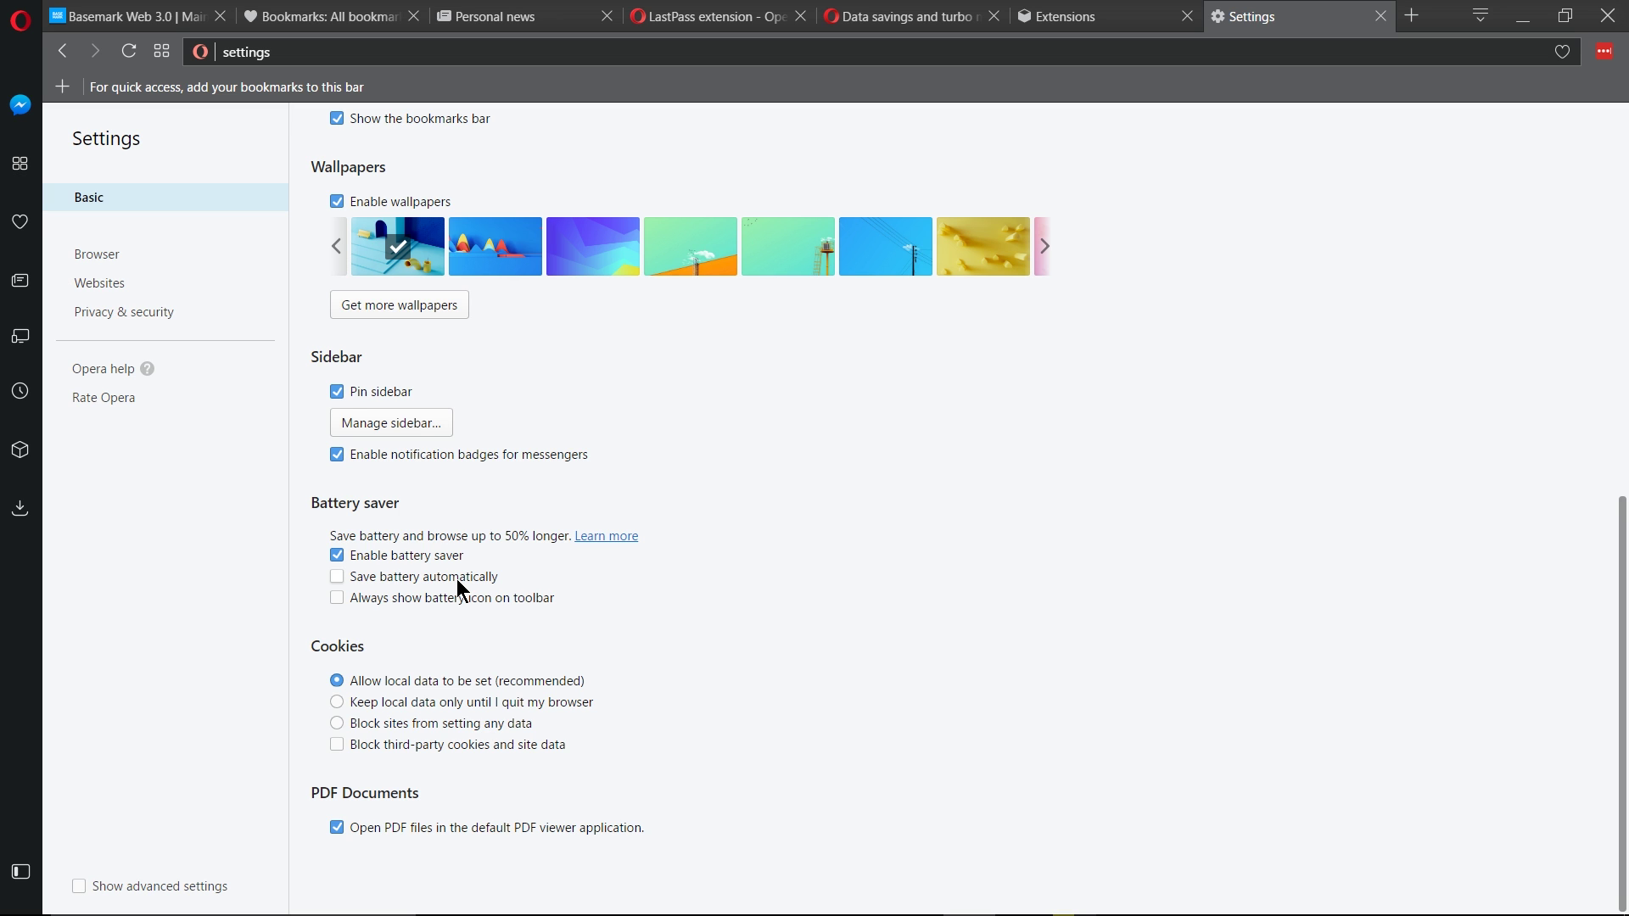
Show the Browser settings and check the currency conversion choices, keeping USD
click(163, 258)
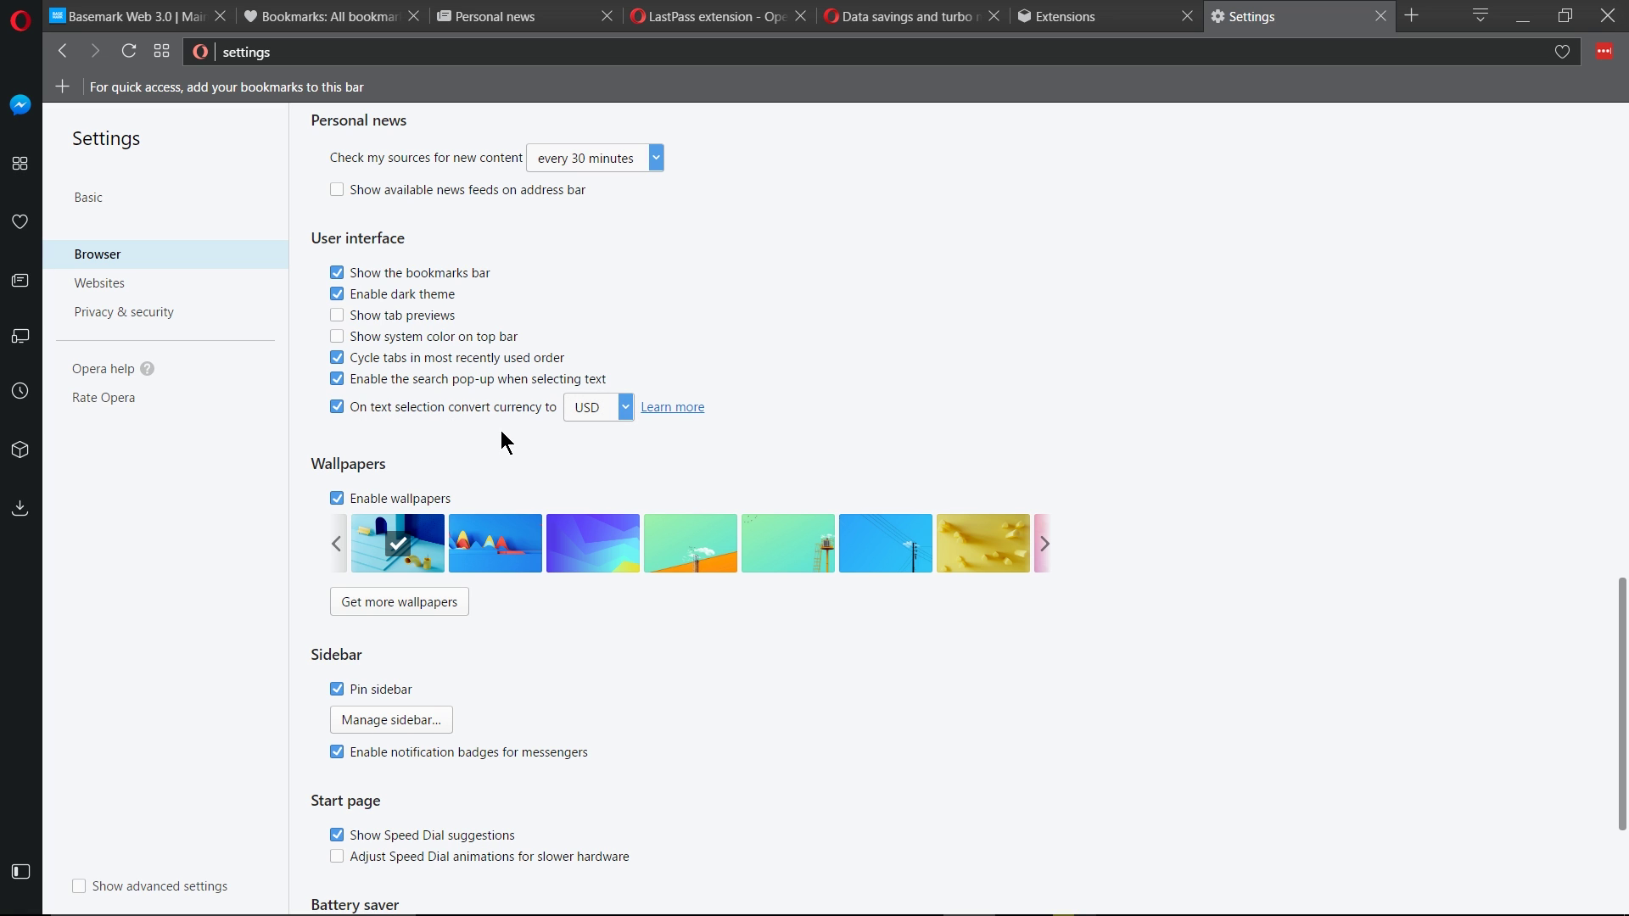
click(587, 408)
click(670, 350)
Close the Settings tab with Ctrl+W to return to the LastPass Extensions page
key(ctrl+w)
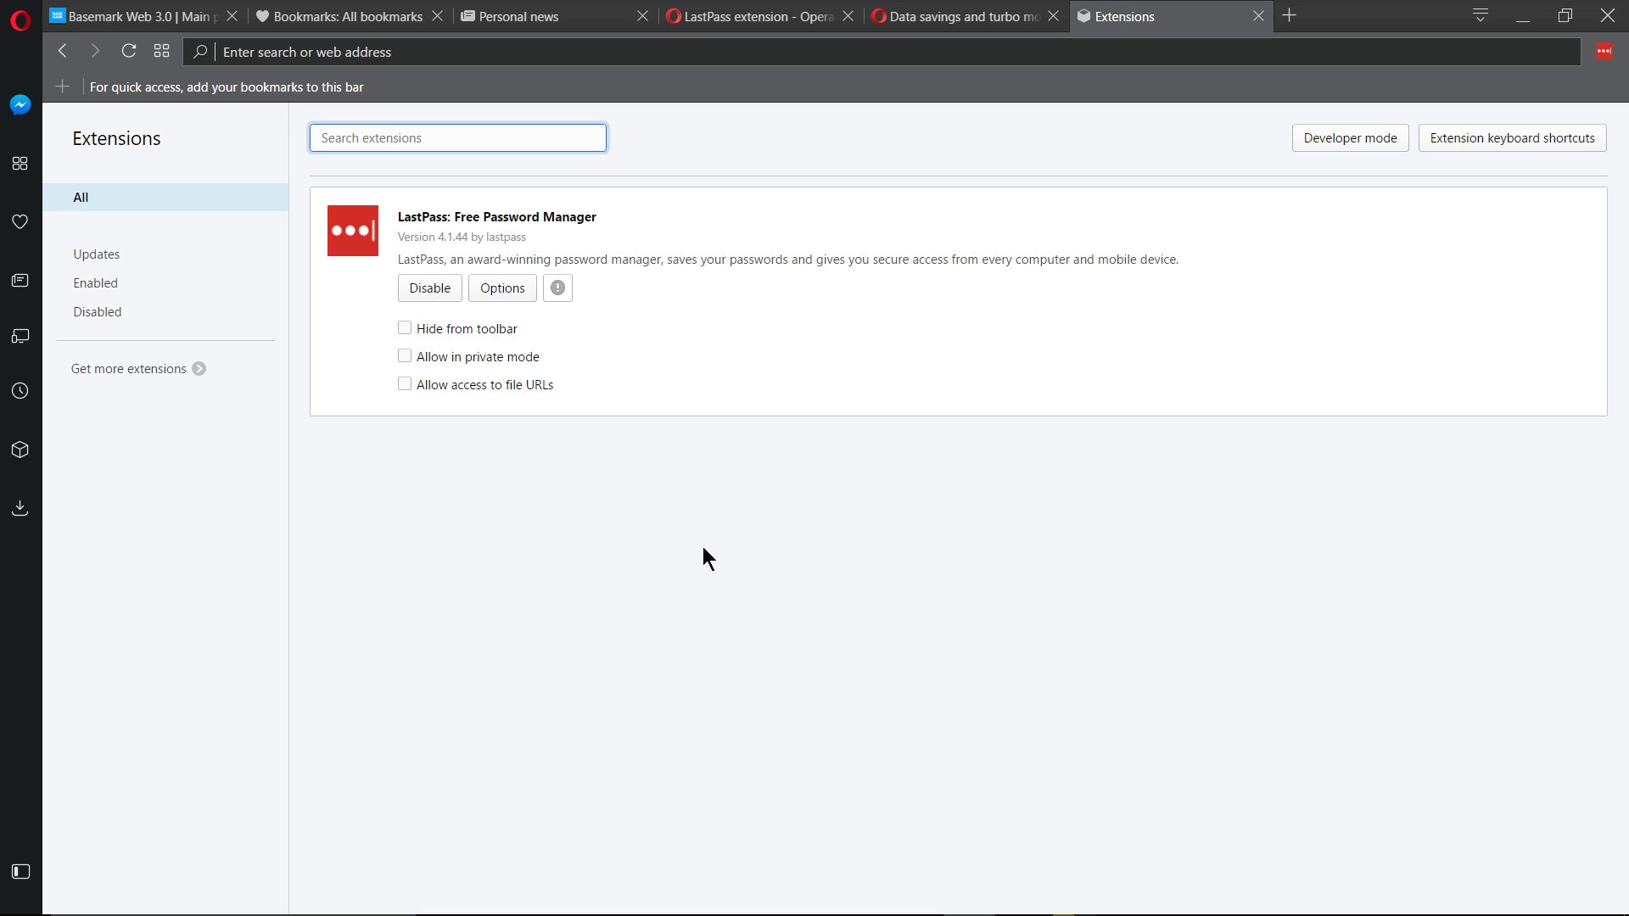
Open the Opera main menu to check the Opera Turbo setting
click(17, 21)
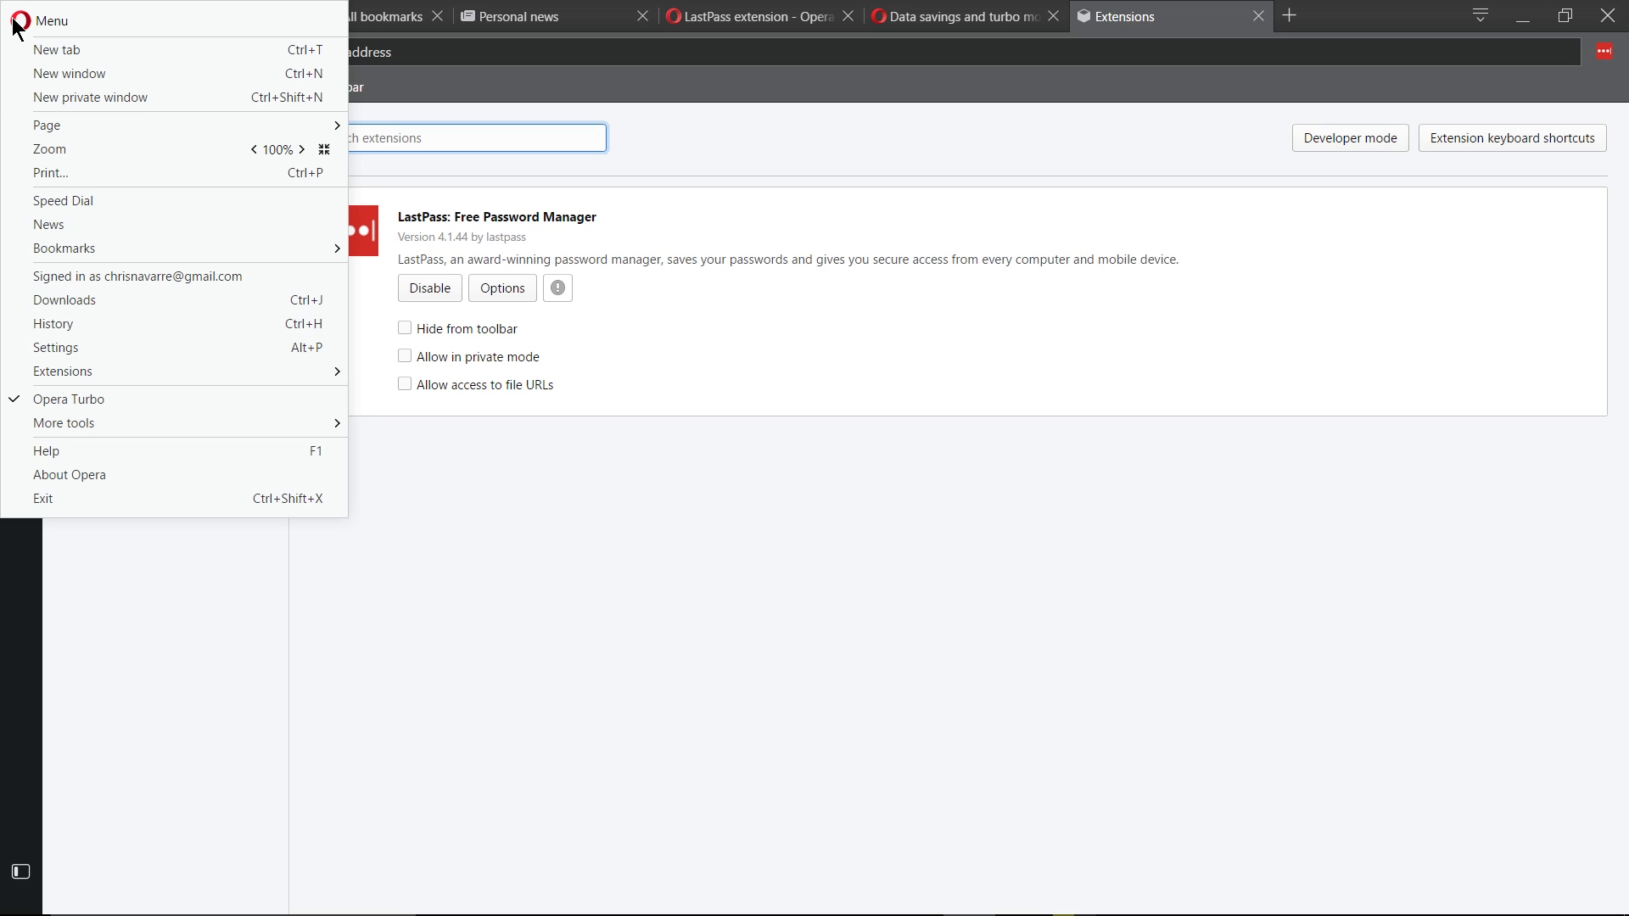